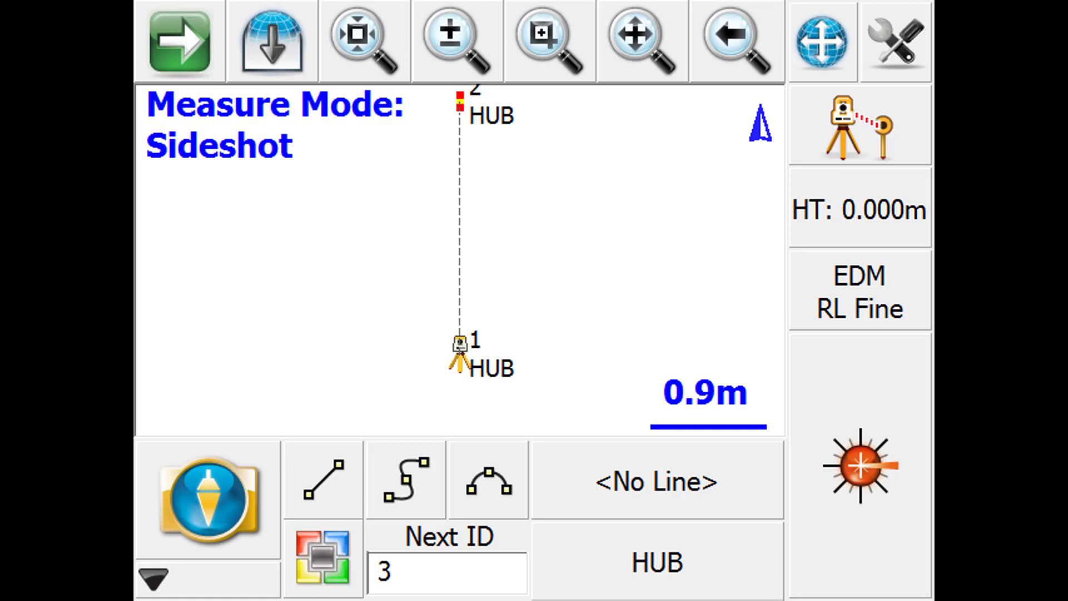
# - Measure and store sideshot point 3 with the E/ASPH description as the start of a new straight line
pyautogui.click(886, 154)
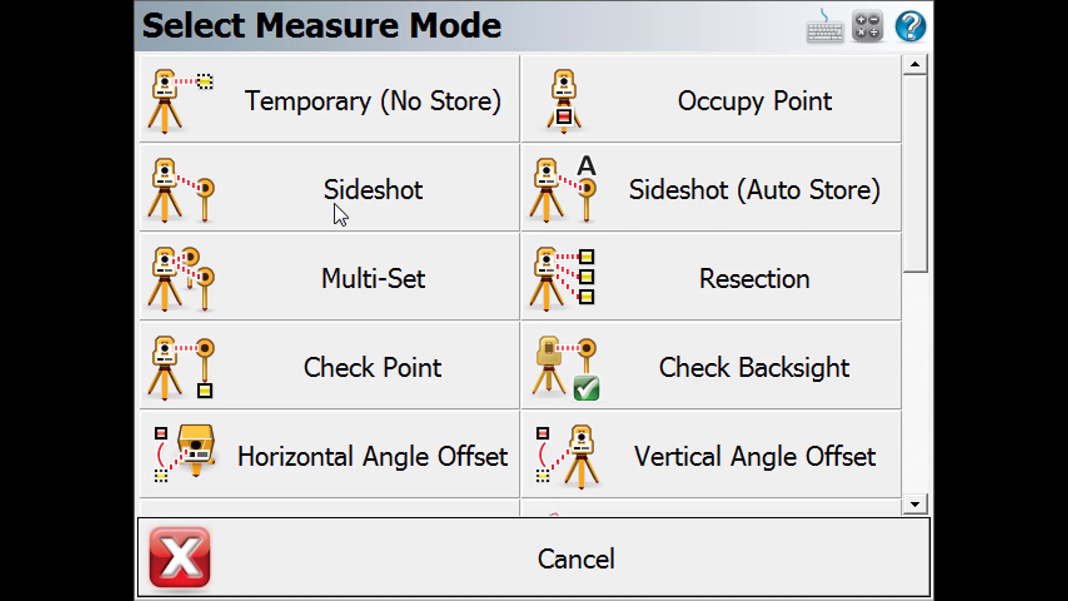
pyautogui.click(583, 558)
pyautogui.click(666, 564)
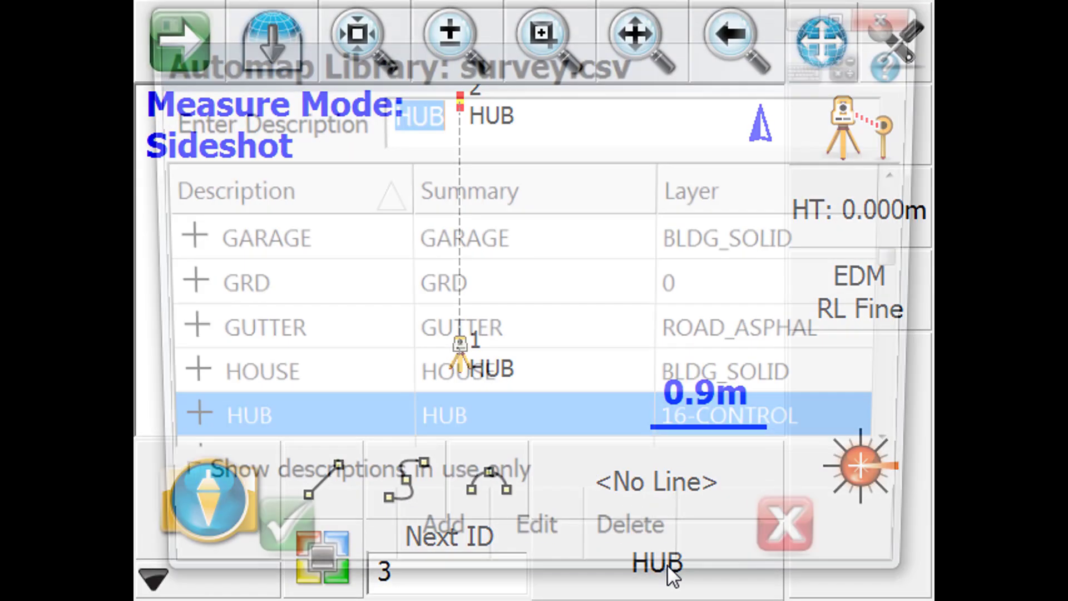
pyautogui.write('E/ASPH')
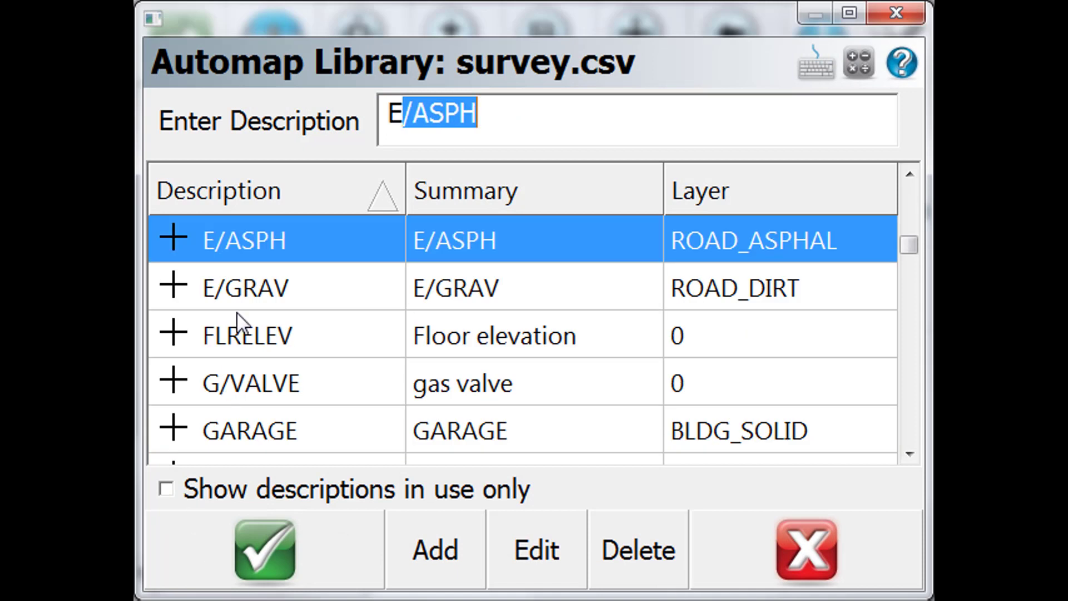
pyautogui.click(249, 241)
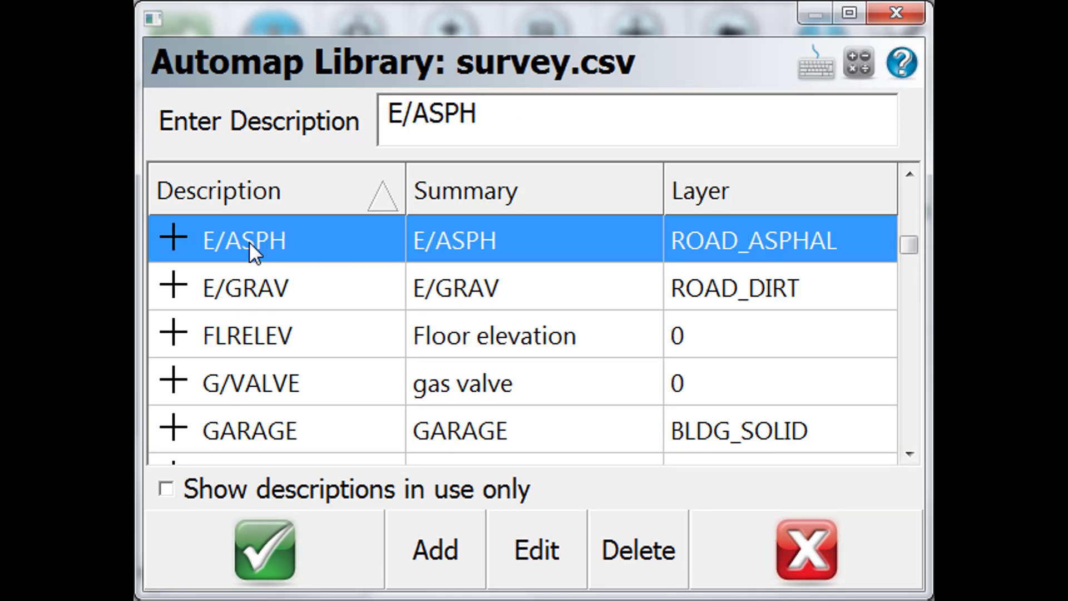
pyautogui.click(239, 555)
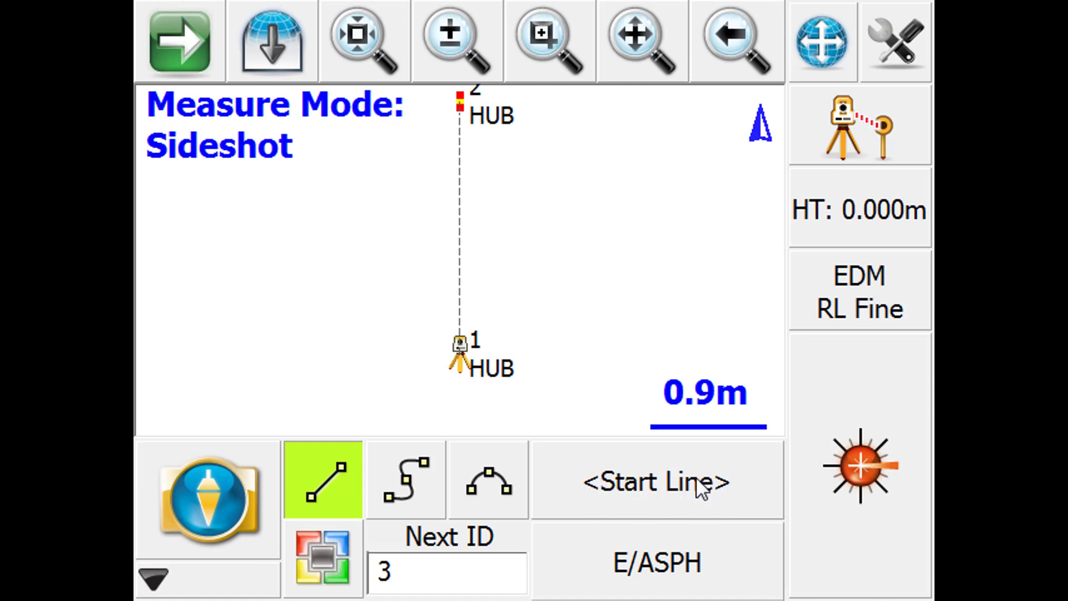
pyautogui.click(861, 500)
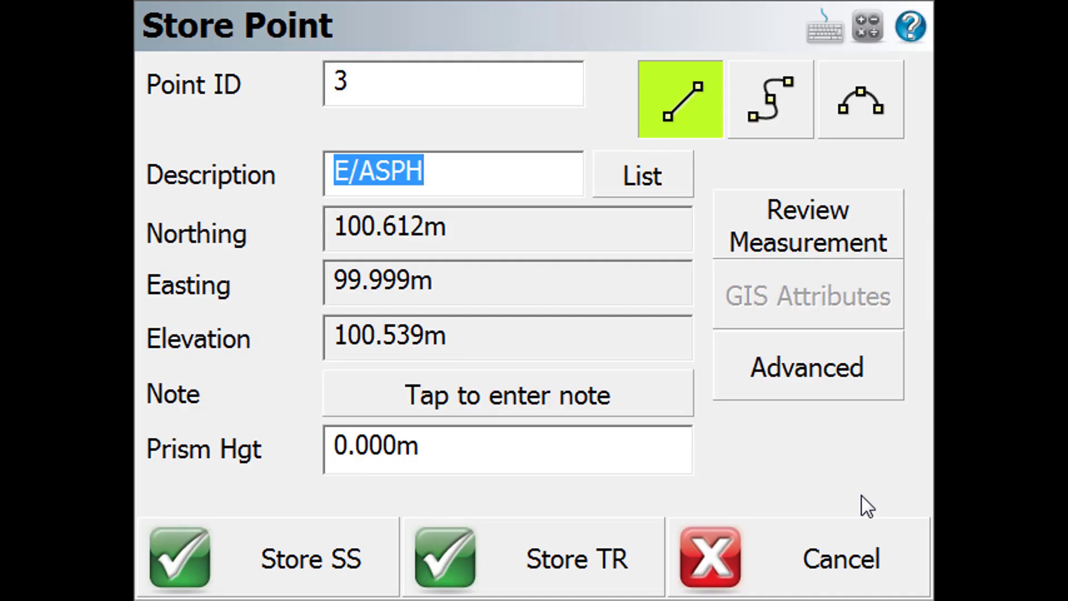
pyautogui.click(312, 577)
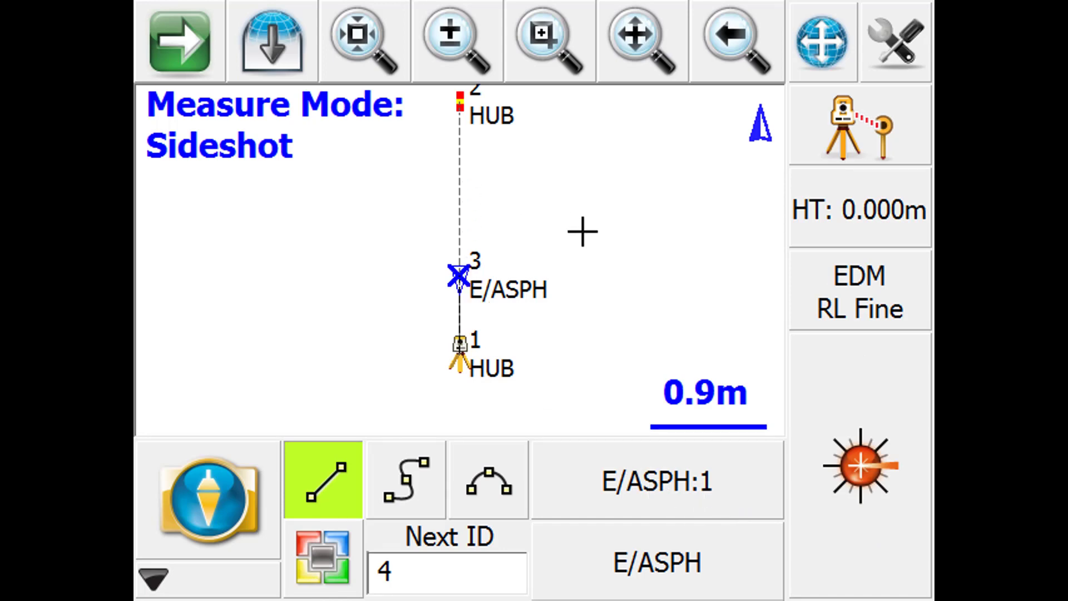
# - Measure and store sideshot point 4 with the C/L description as the start of a new straight line
pyautogui.click(689, 569)
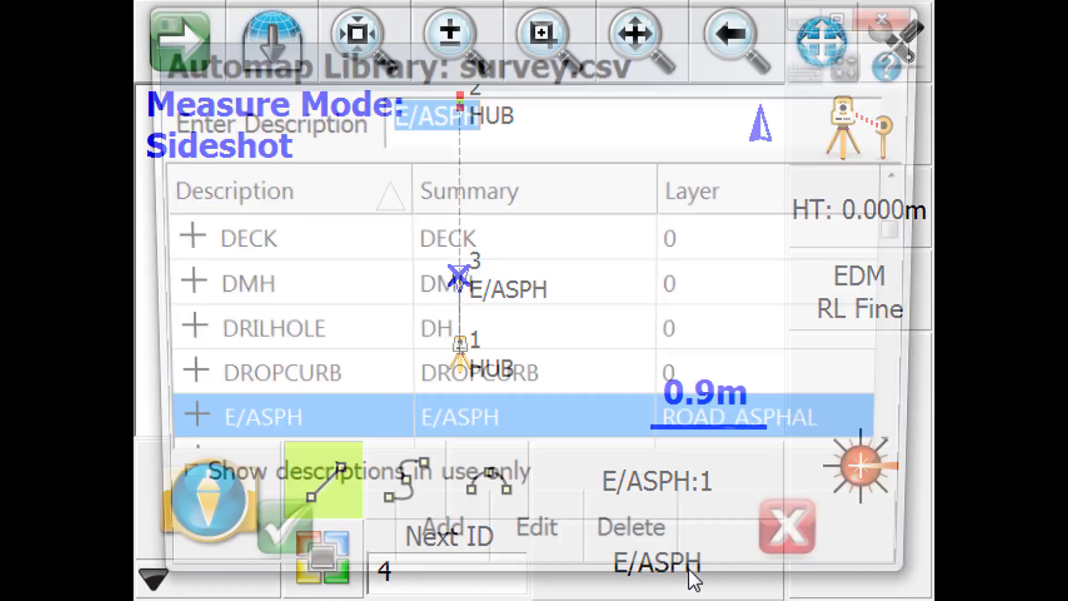
pyautogui.click(913, 196)
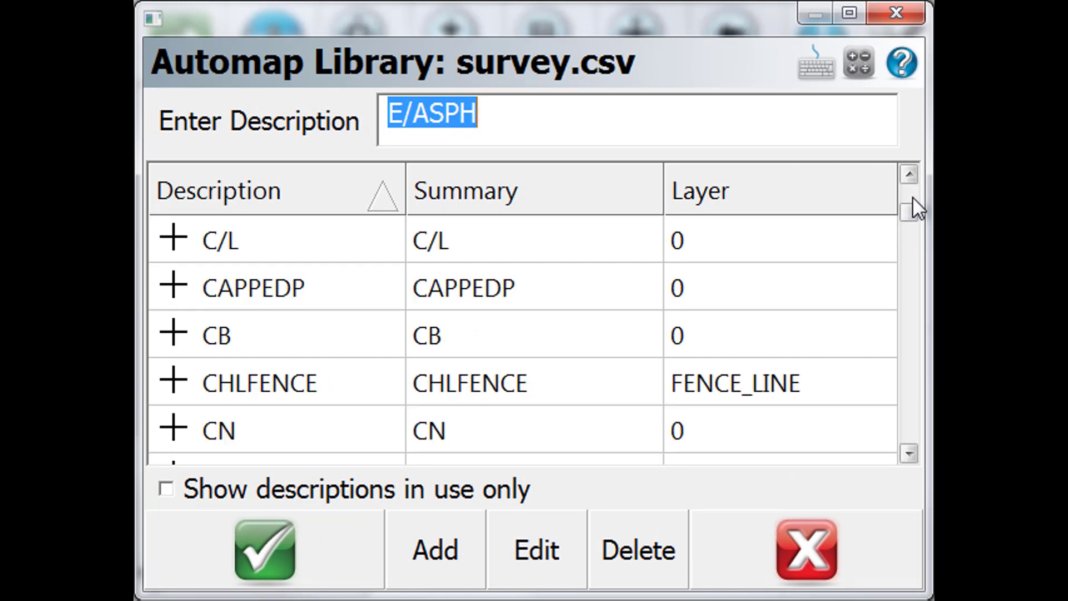
pyautogui.click(266, 245)
pyautogui.click(276, 566)
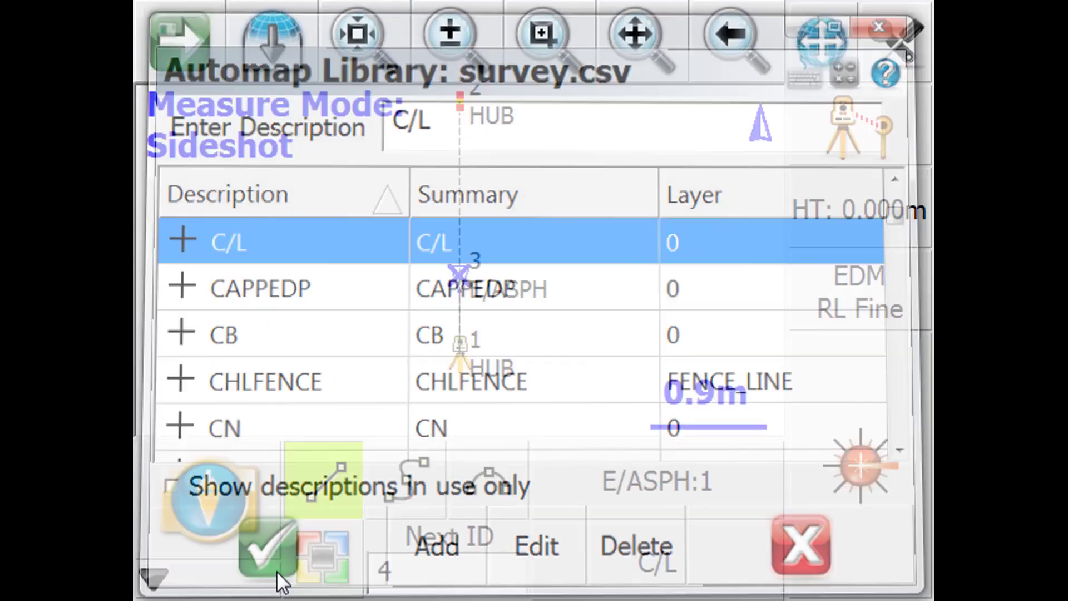
pyautogui.click(338, 488)
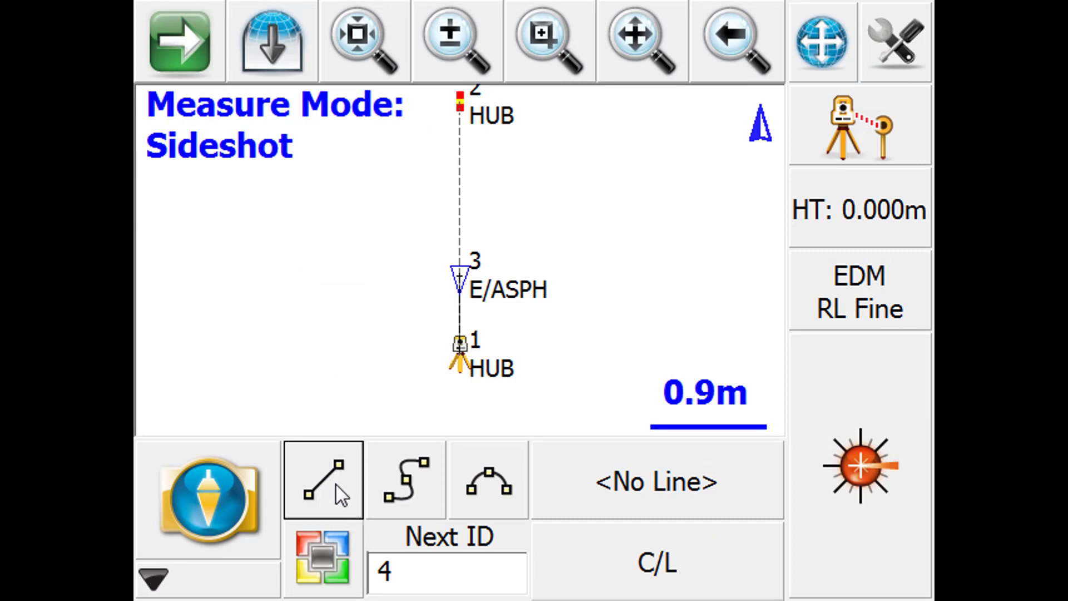
pyautogui.click(340, 494)
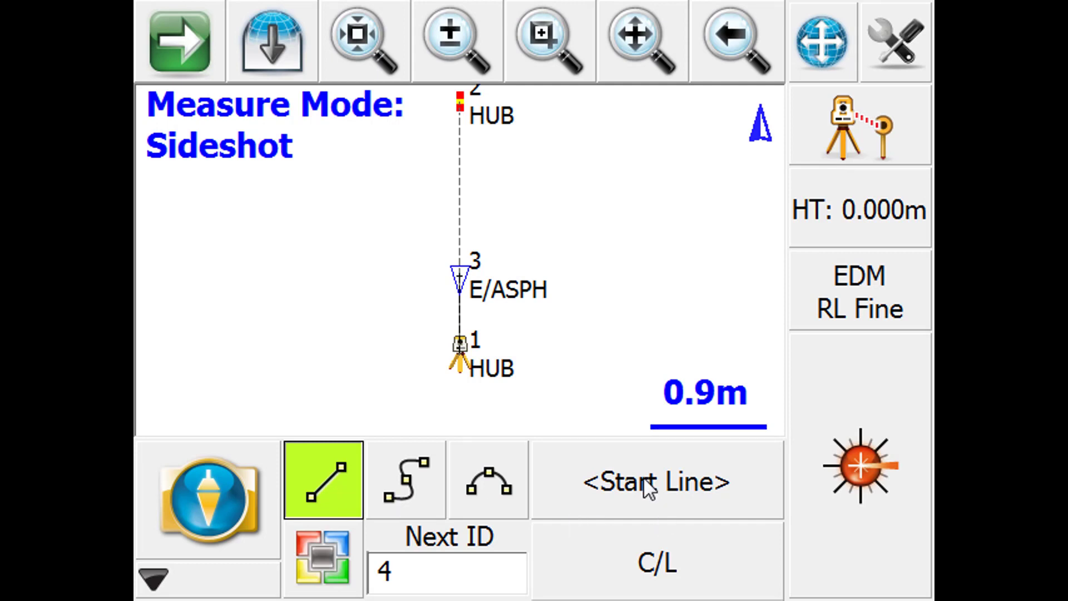
pyautogui.click(868, 498)
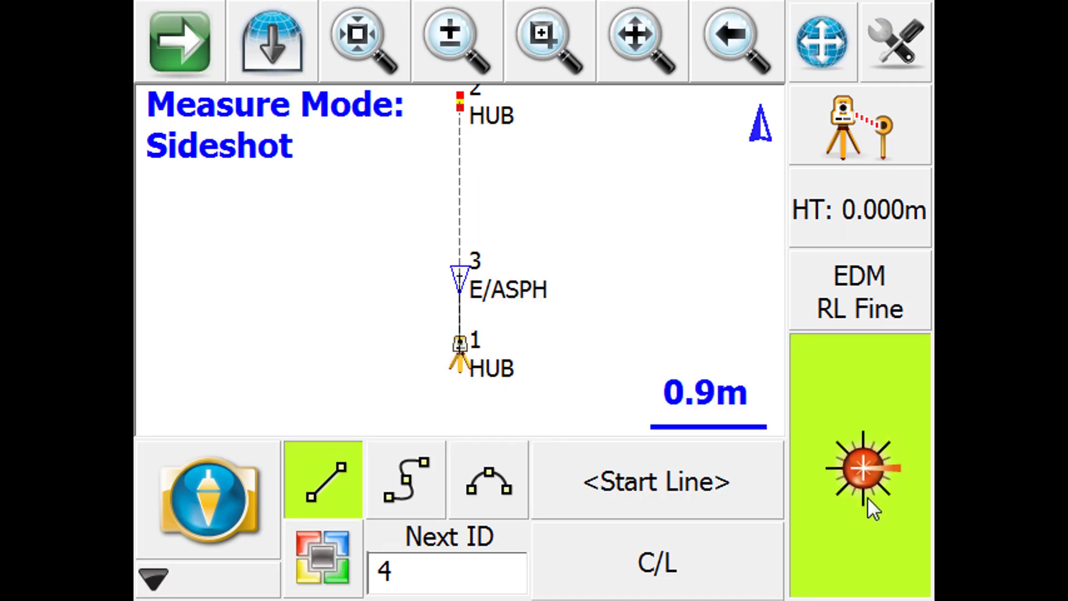
pyautogui.click(867, 497)
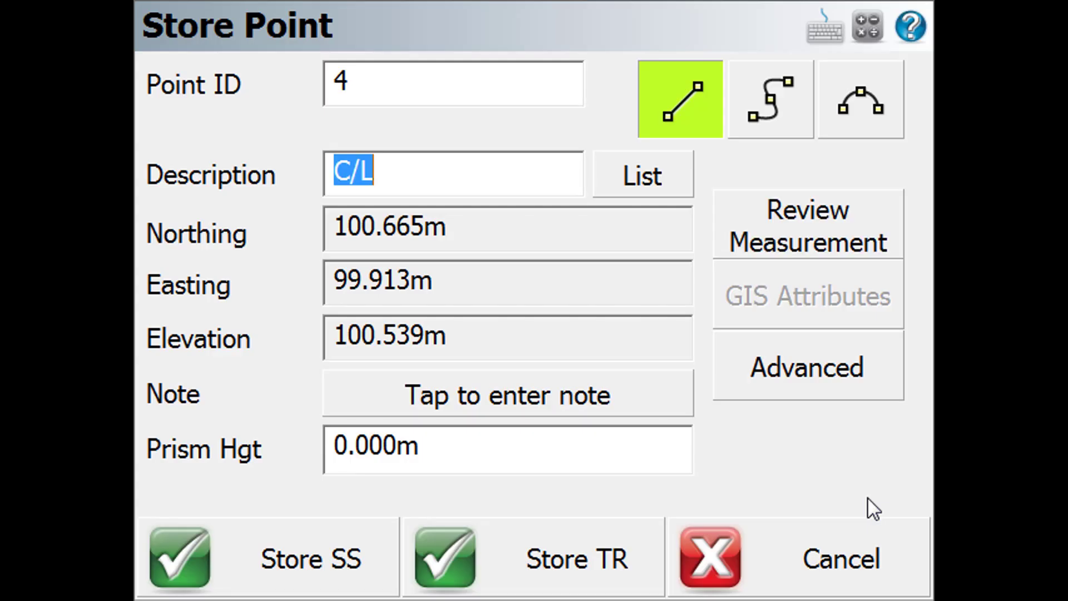
pyautogui.click(271, 578)
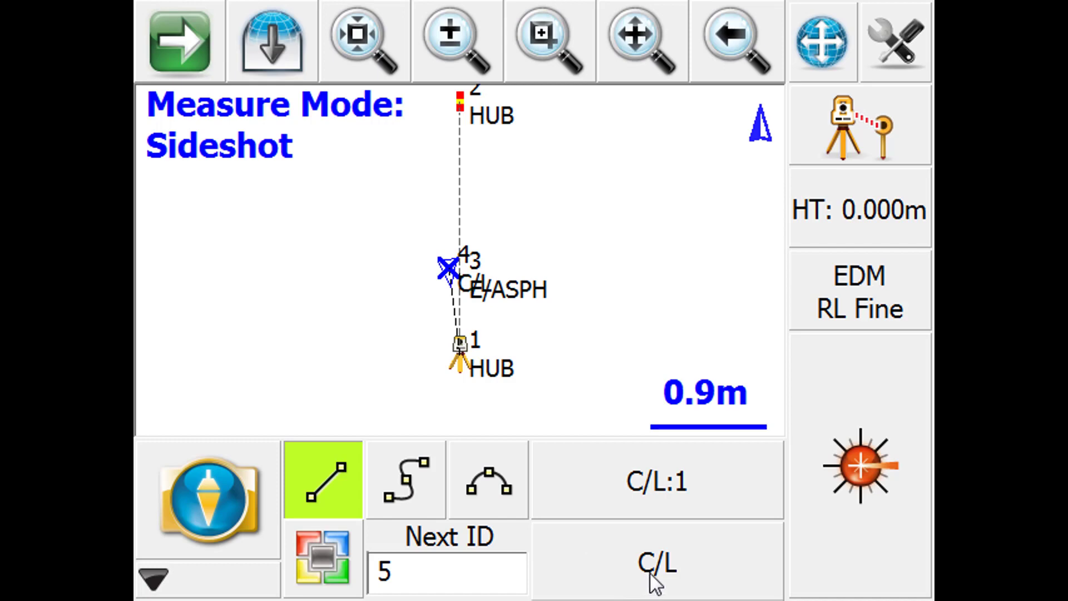
# - End the C/L line and store sideshot point 5 as E/ASPH, starting a second edge-of-asphalt line
pyautogui.click(354, 501)
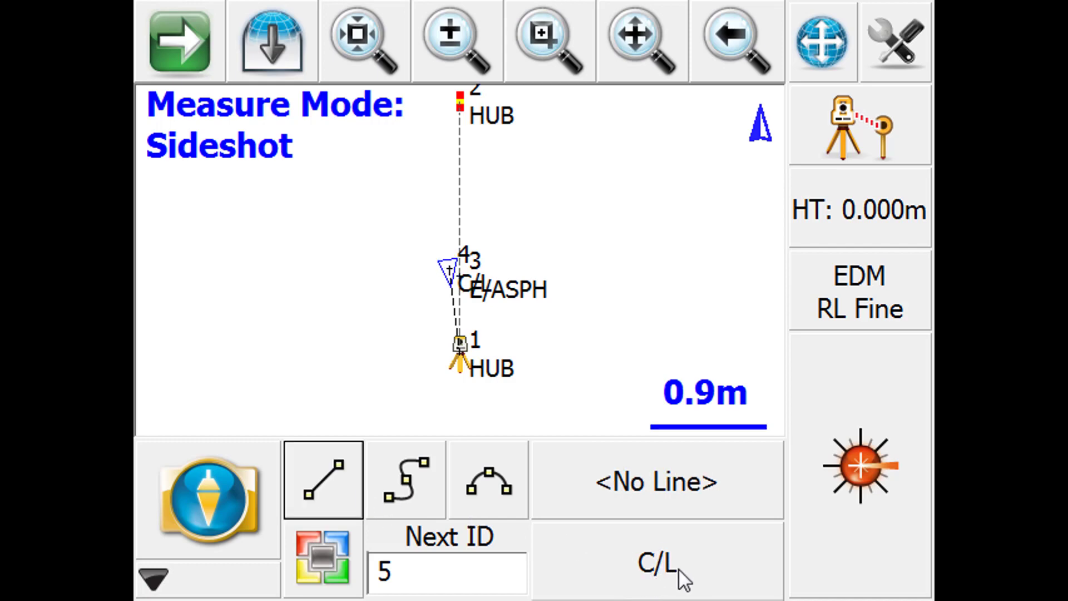
pyautogui.click(679, 569)
pyautogui.write('E/ASPH')
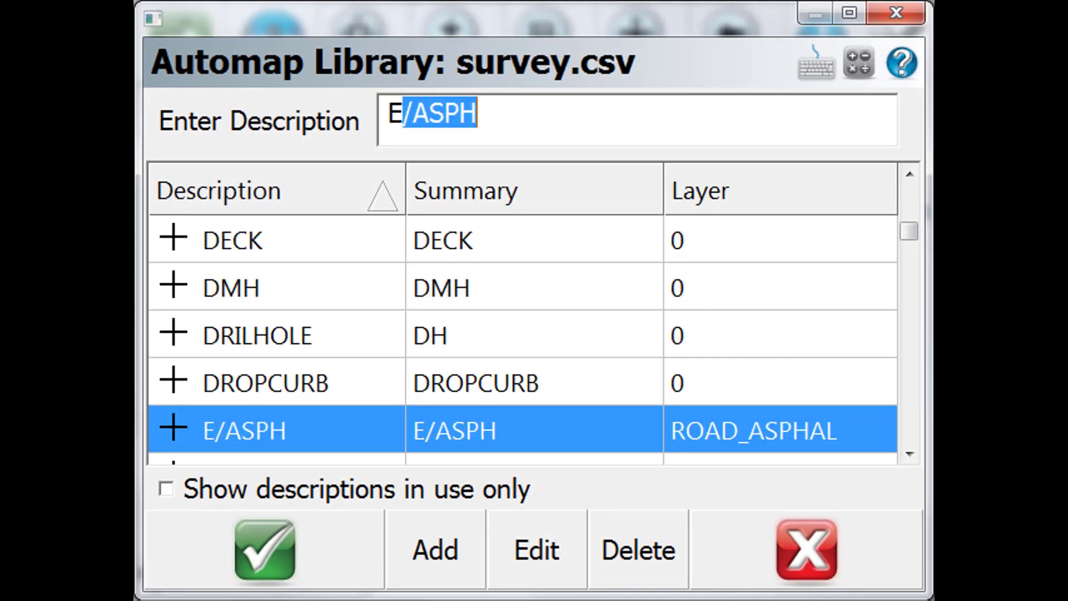
pyautogui.click(241, 430)
pyautogui.click(254, 558)
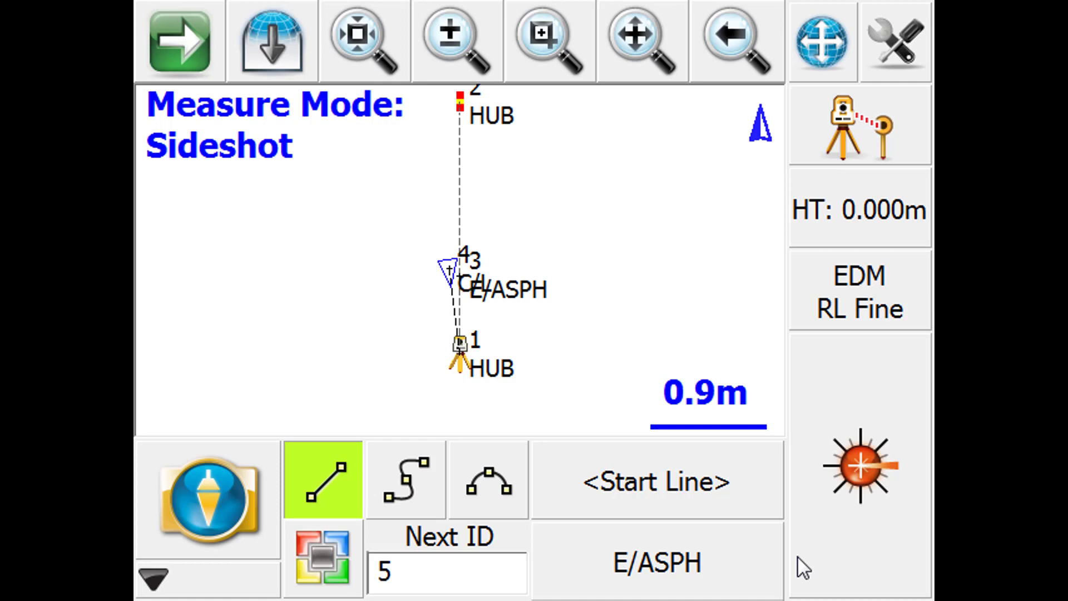
pyautogui.click(850, 553)
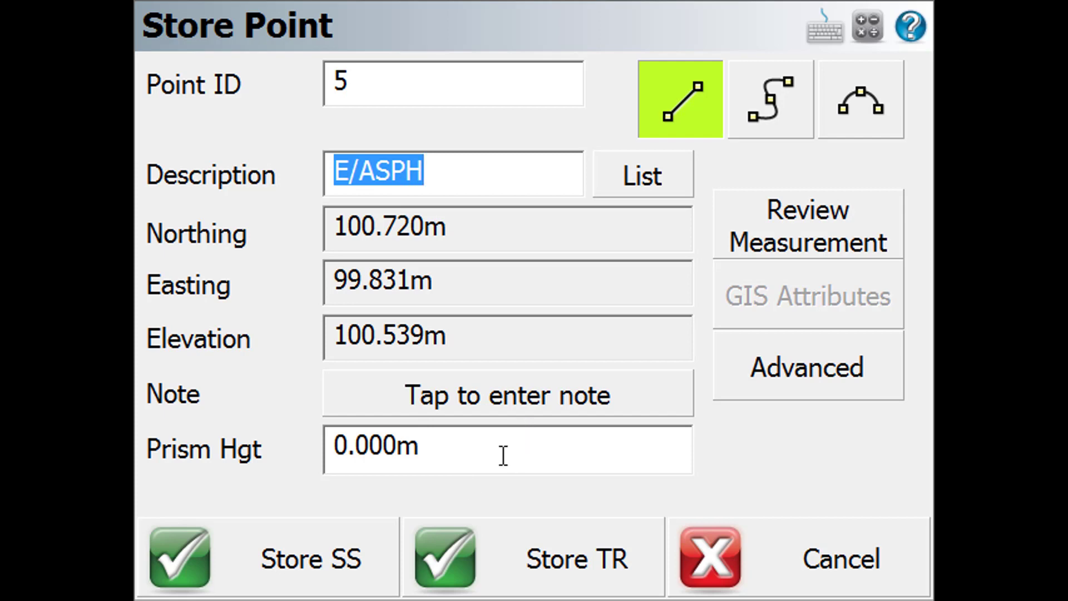
pyautogui.click(320, 573)
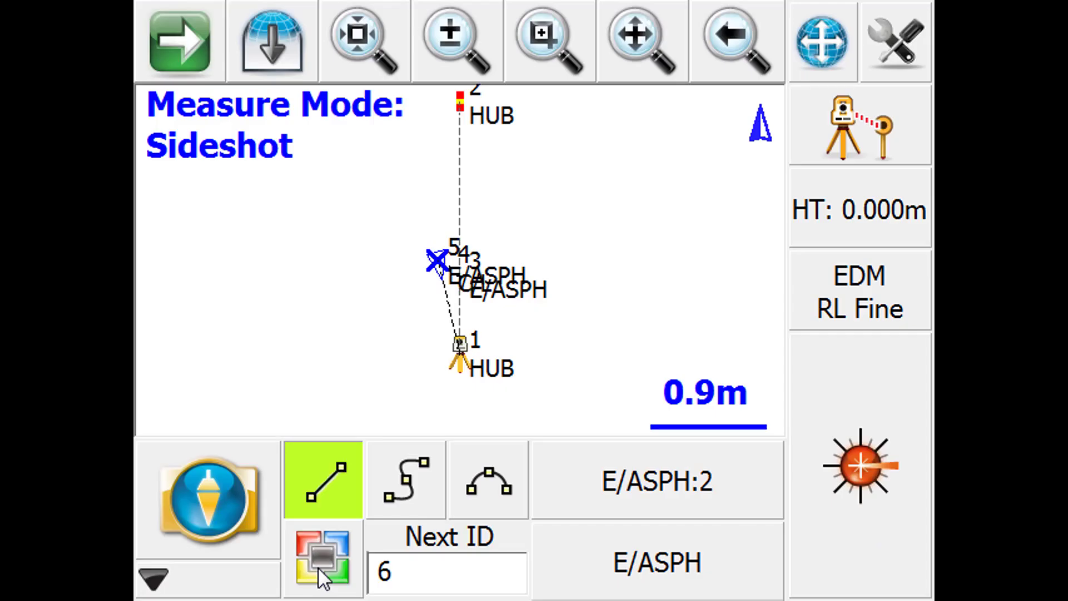
# - Switch the measure mode to Sideshot (Auto Store) and measure point 6 to extend the second E/ASPH line from point 5
pyautogui.click(562, 45)
pyautogui.moveTo(399, 217); pyautogui.dragTo(507, 301)
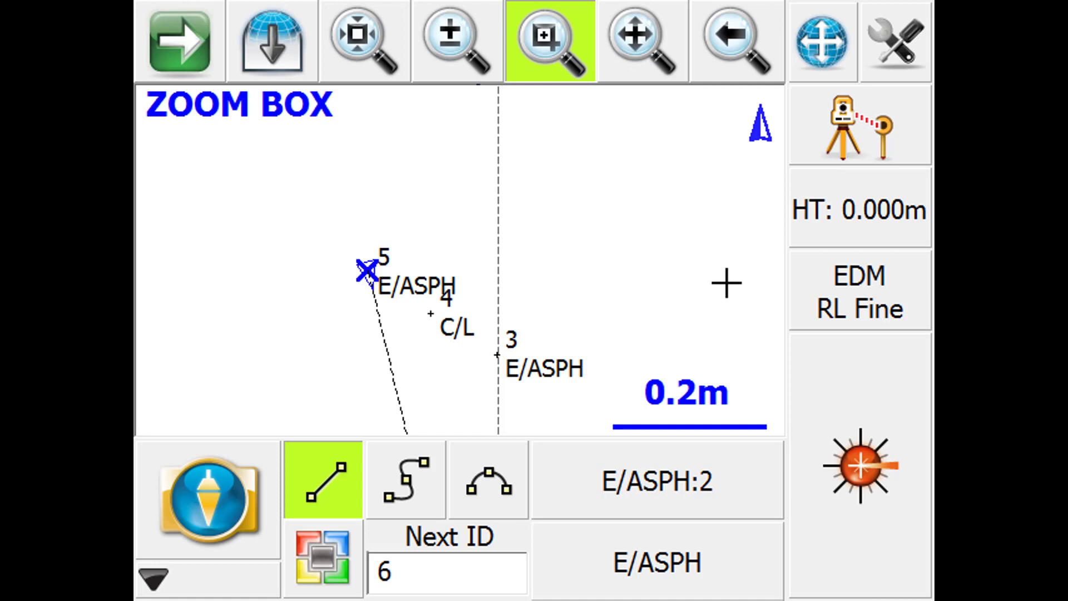
pyautogui.click(872, 146)
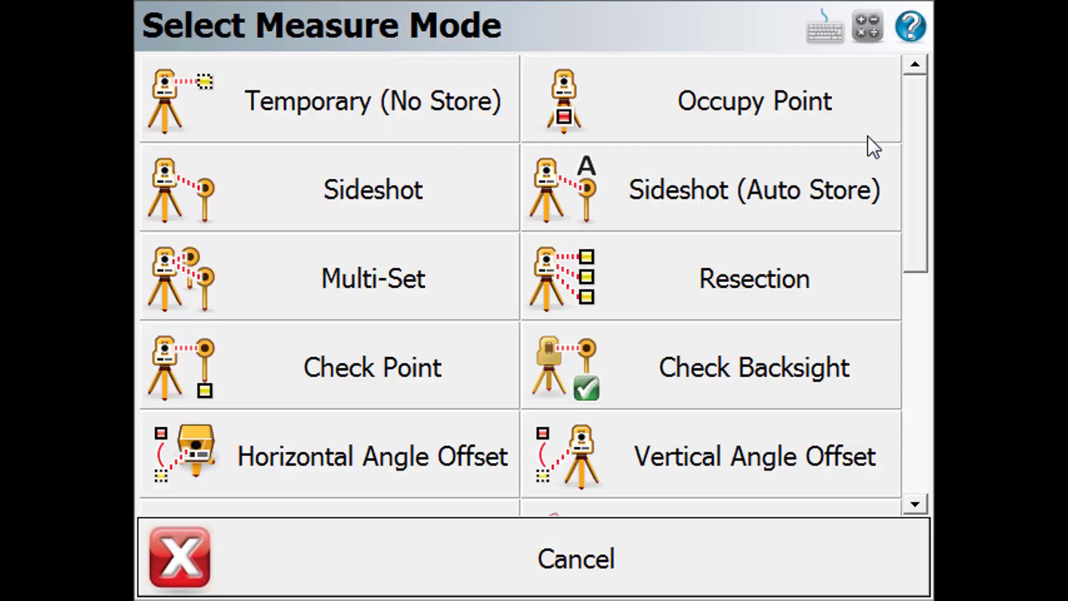
pyautogui.click(758, 201)
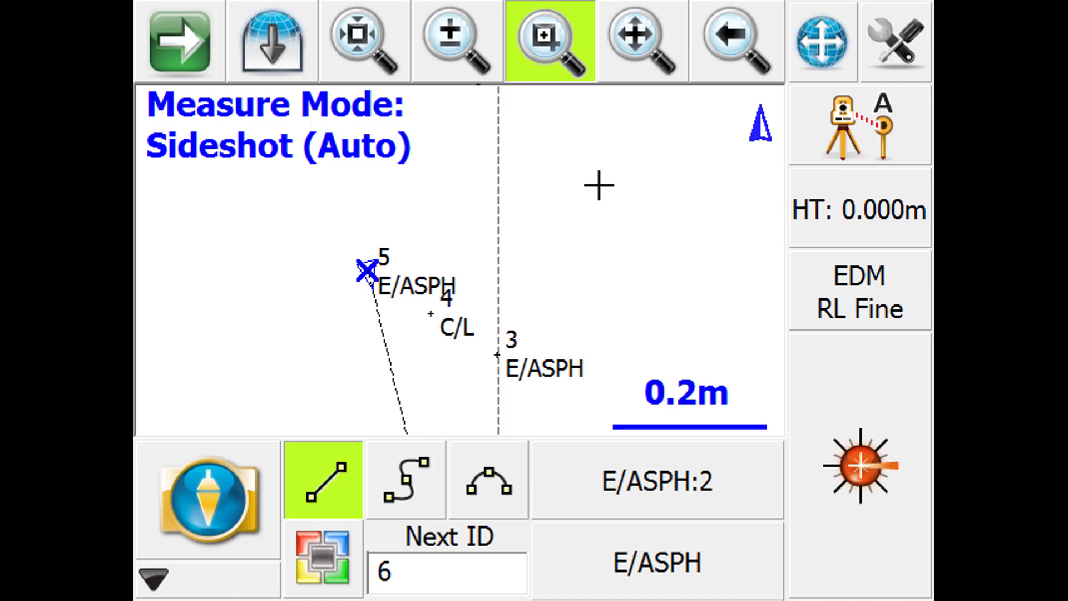
pyautogui.click(883, 505)
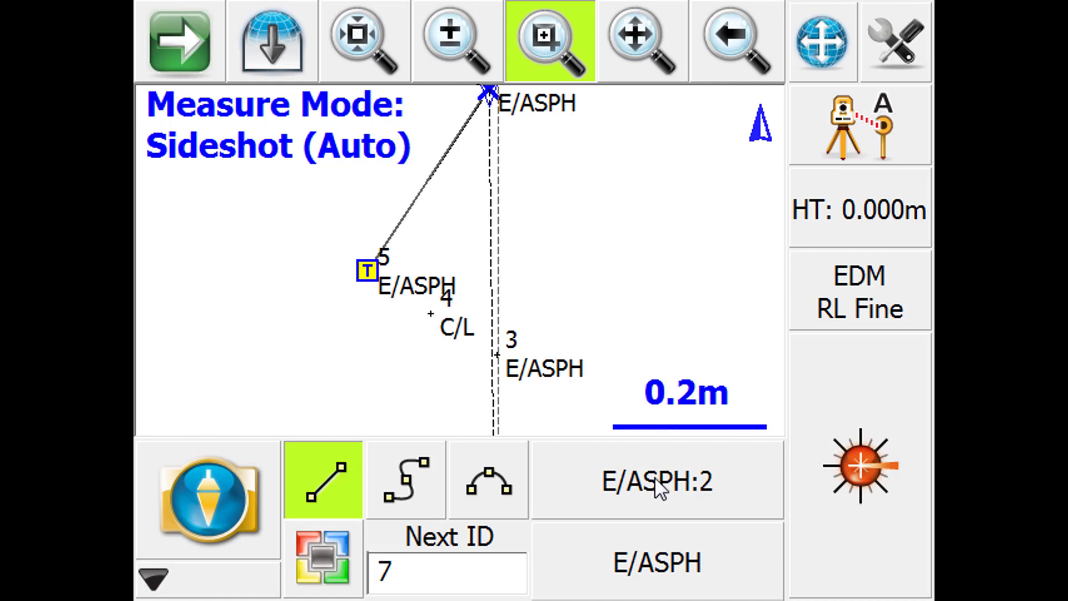
# - Make the C/L figure the current line and measure point 7 to extend it from point 4
pyautogui.click(669, 503)
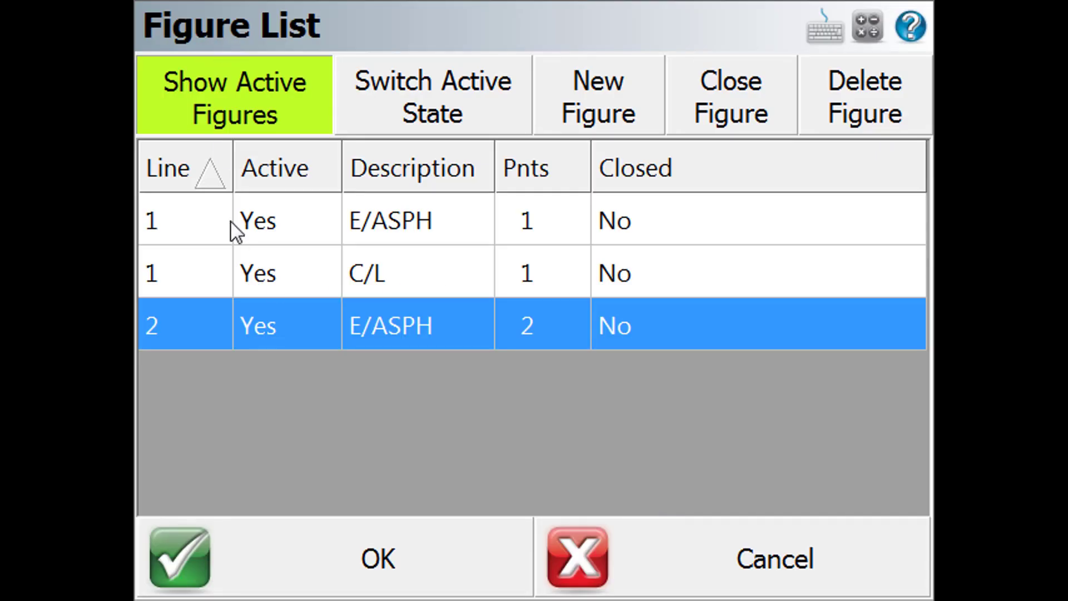
pyautogui.click(379, 279)
pyautogui.click(418, 573)
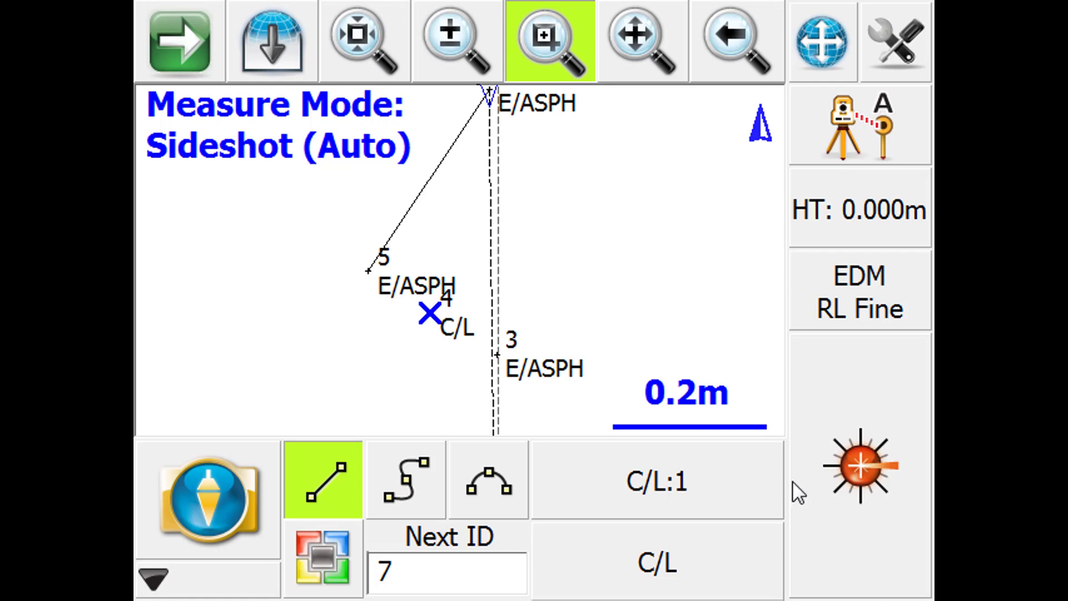
pyautogui.click(842, 505)
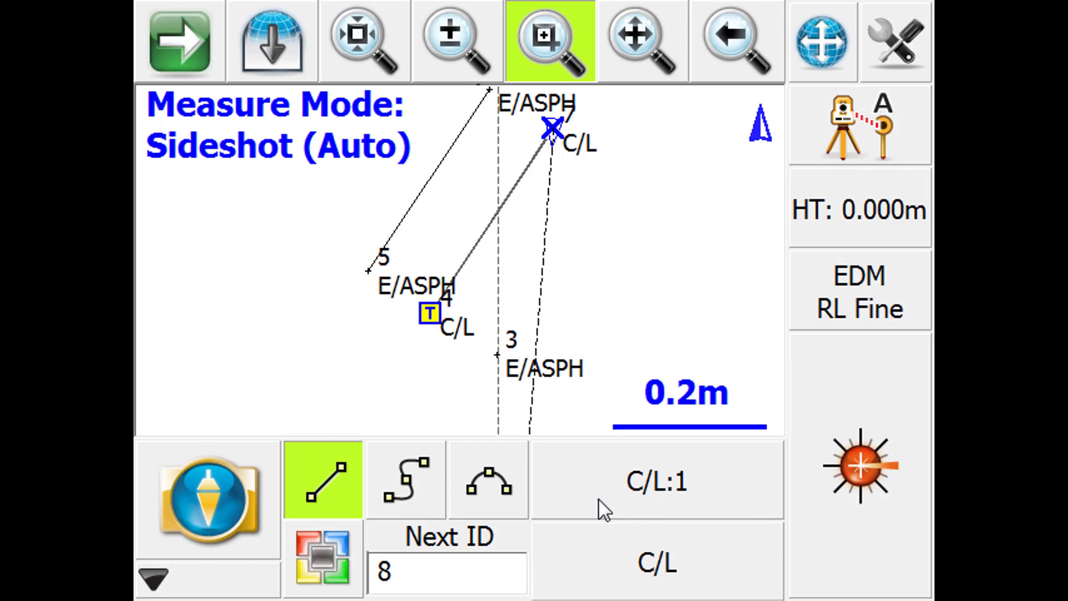
# - Make the first E/ASPH figure the current line and measure point 8 to extend it from point 3
pyautogui.click(649, 493)
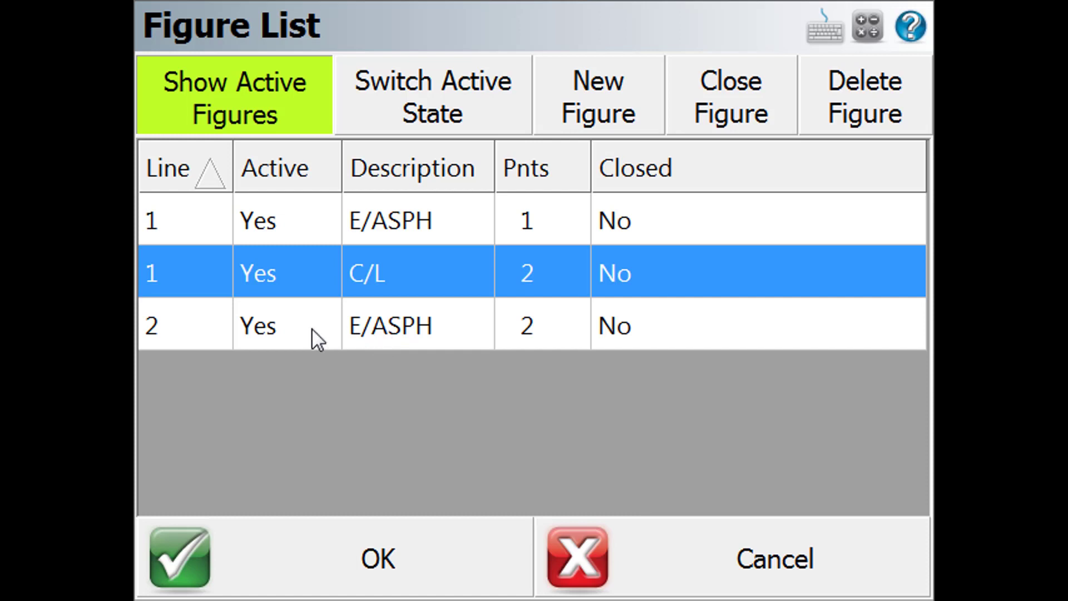
pyautogui.click(186, 219)
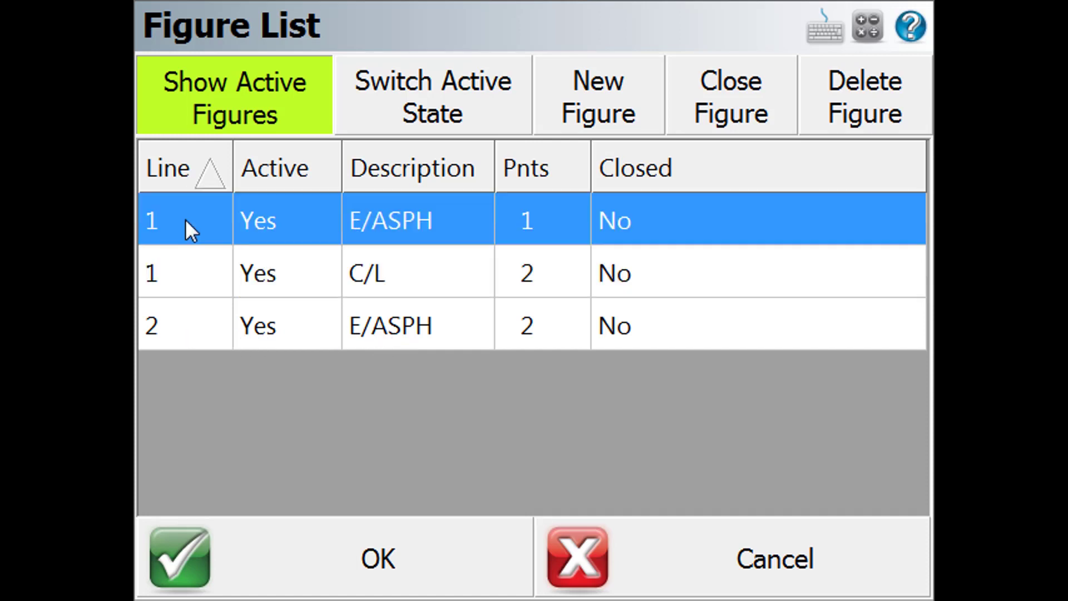
pyautogui.click(413, 572)
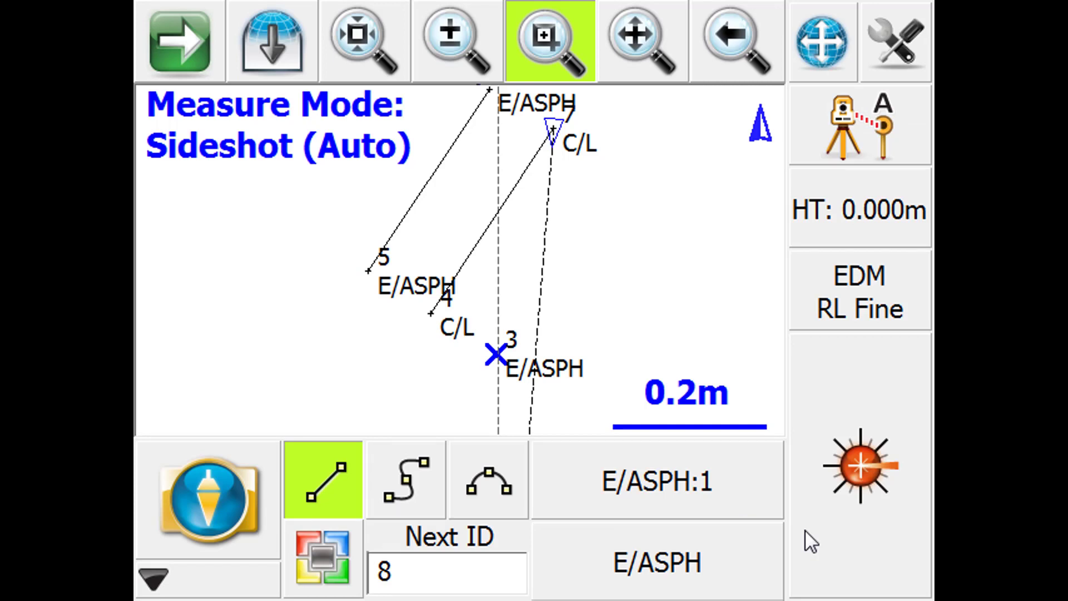
pyautogui.click(876, 523)
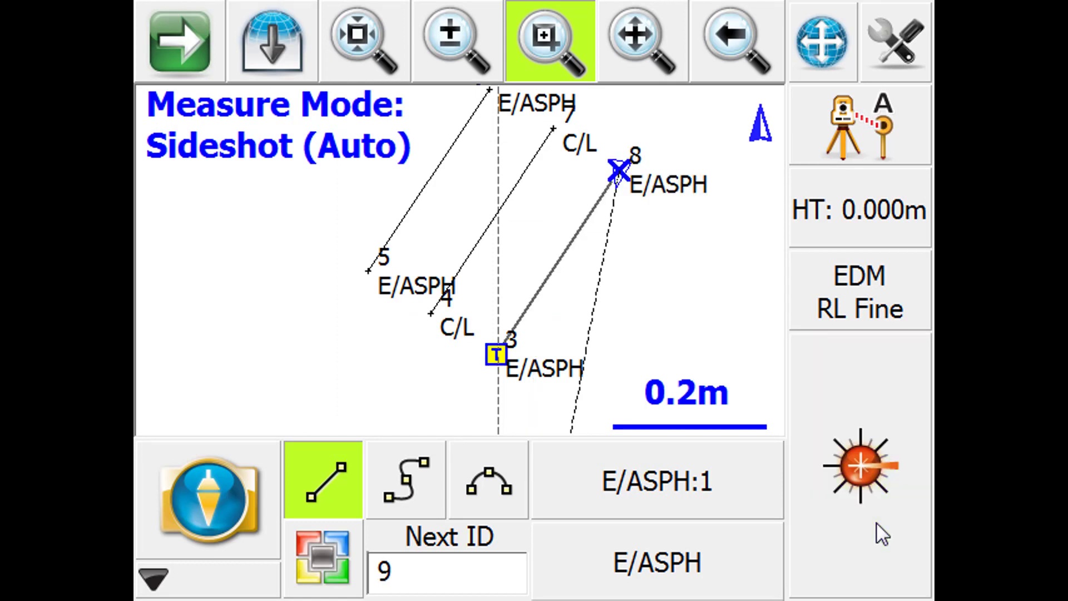
# - Set the point description to BLDG and create it as a user-defined description
pyautogui.click(646, 40)
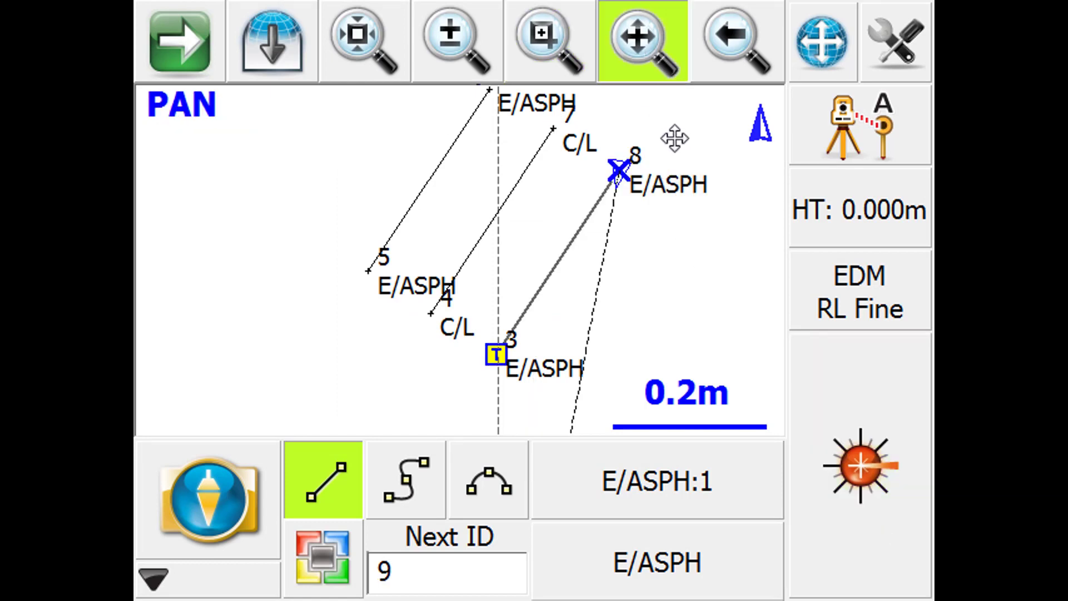
pyautogui.moveTo(675, 138); pyautogui.dragTo(553, 341)
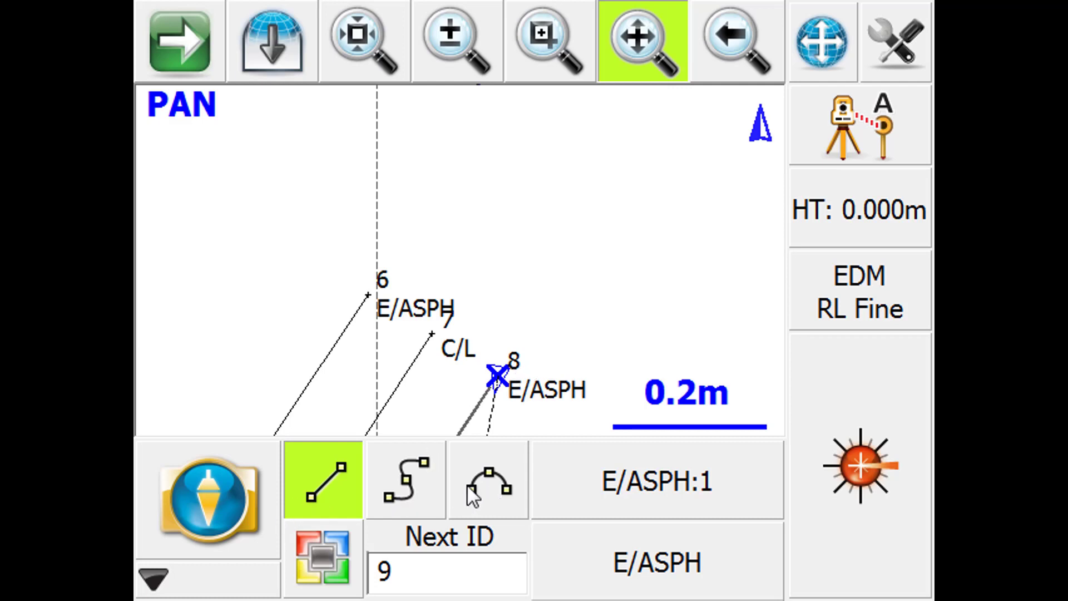
pyautogui.click(660, 34)
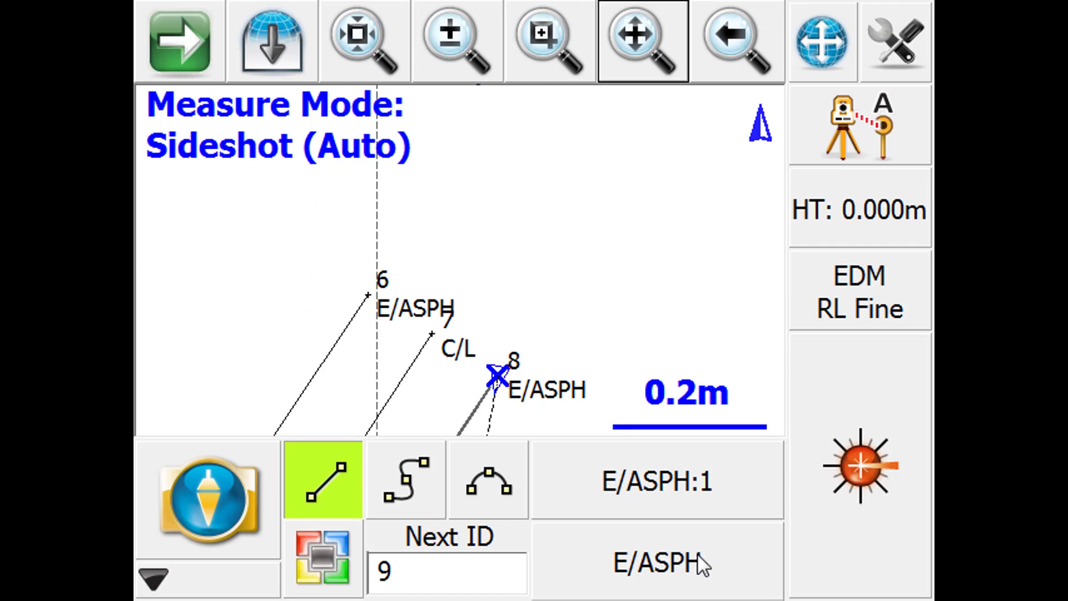
pyautogui.click(645, 573)
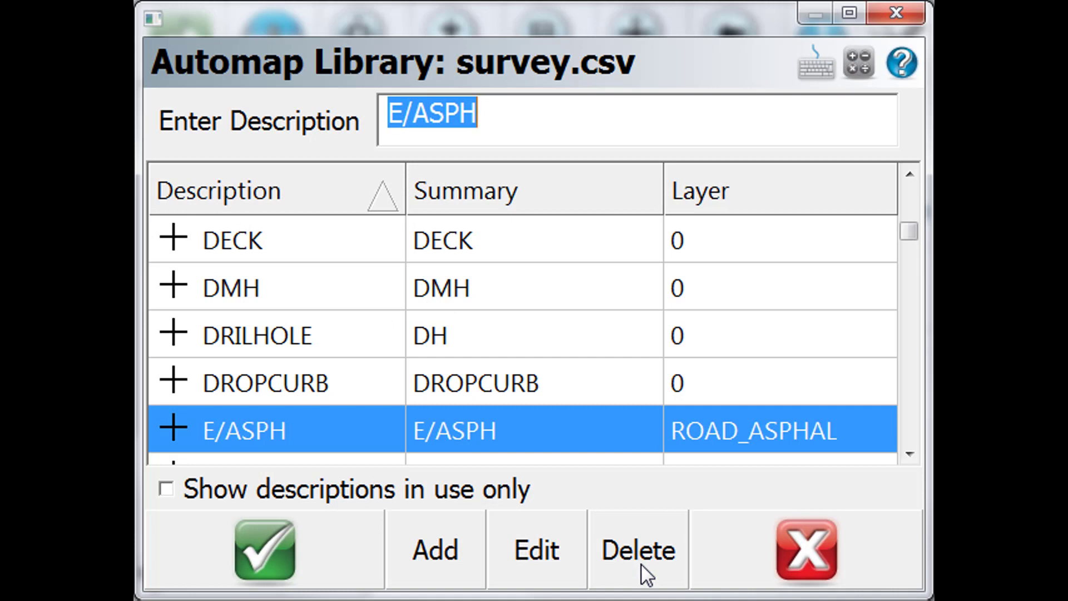
pyautogui.write('BL')
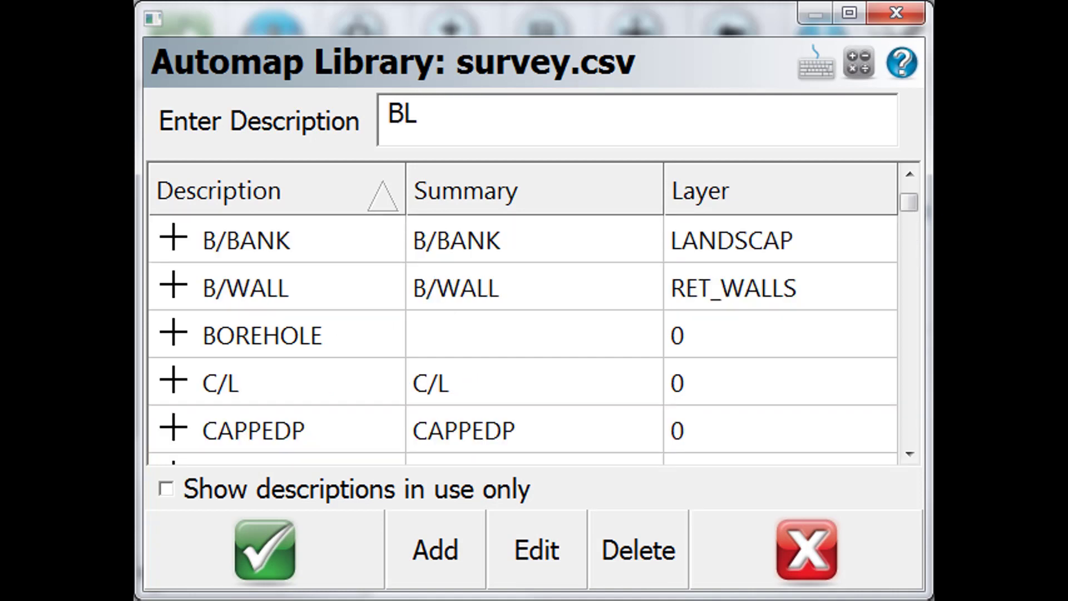
pyautogui.write('DG')
pyautogui.click(280, 569)
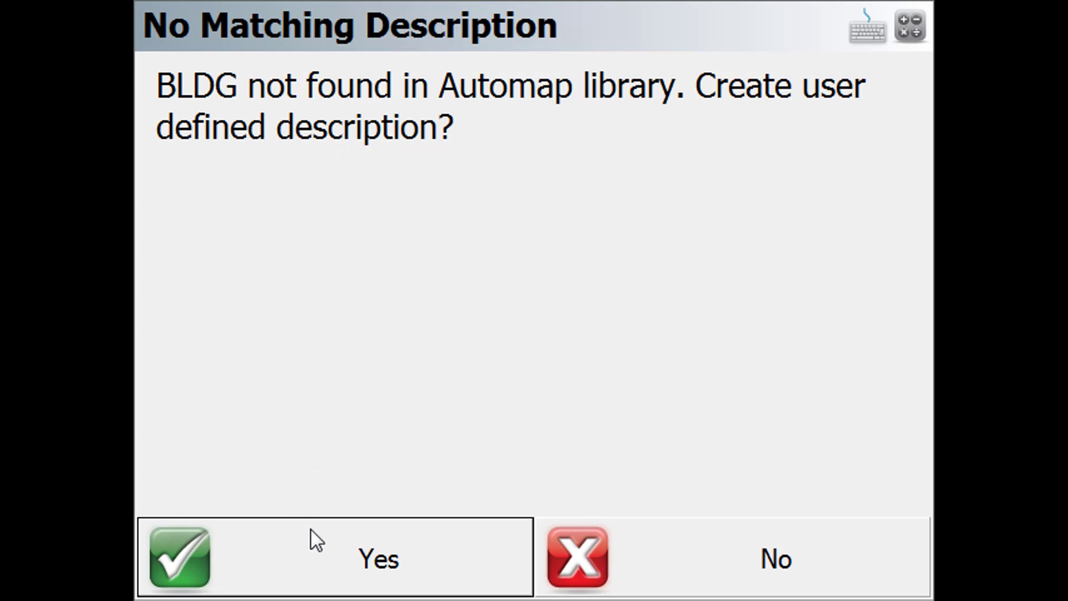
pyautogui.click(377, 566)
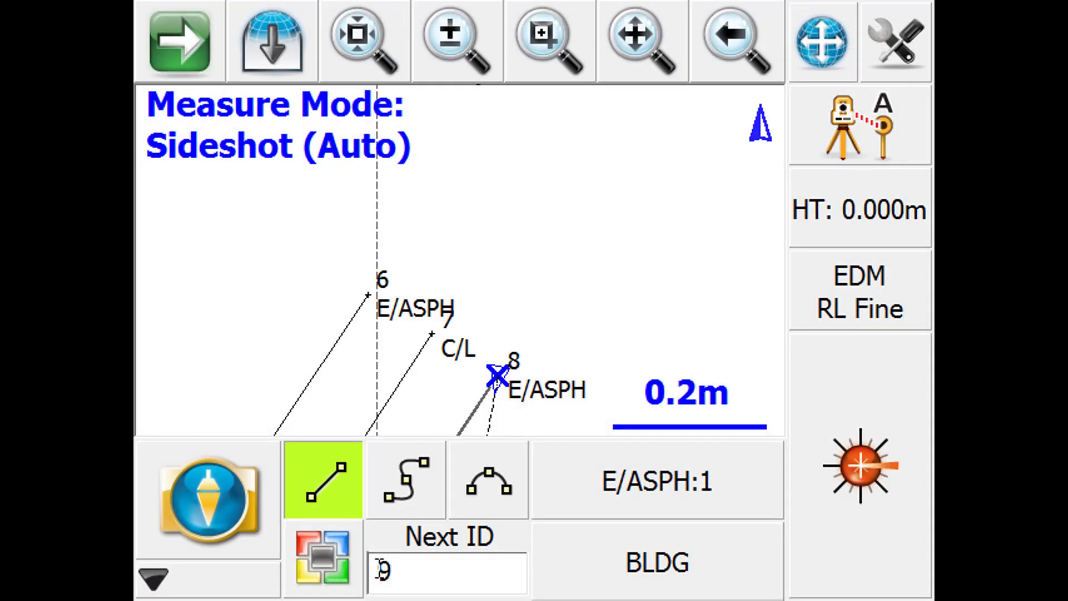
# - End the current E/ASPH line, start a new straight line for BLDG and turn on automatic map centring
pyautogui.click(342, 489)
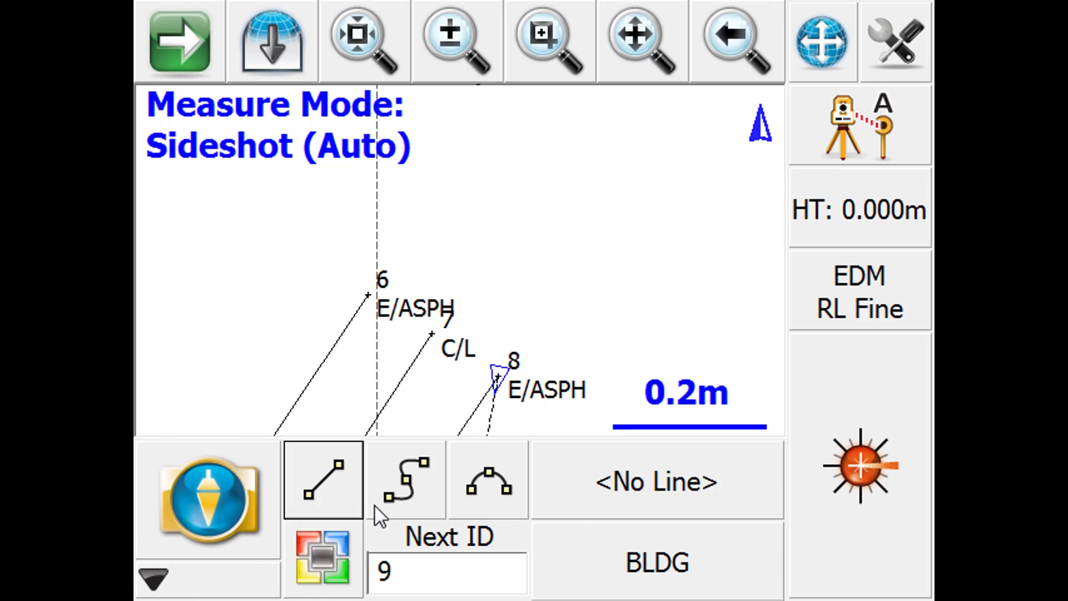
pyautogui.click(324, 480)
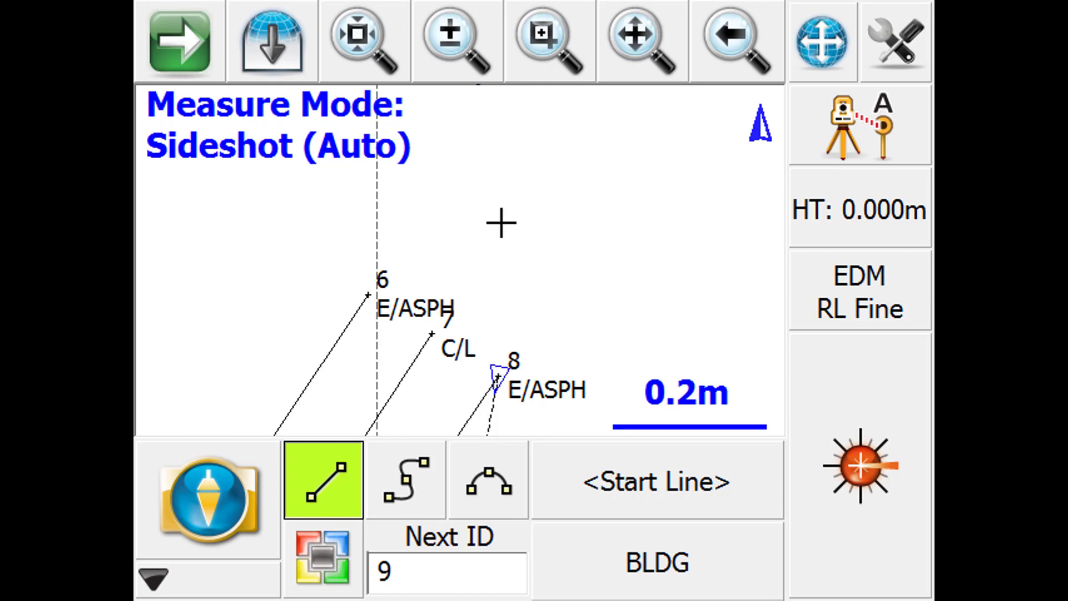
pyautogui.click(821, 59)
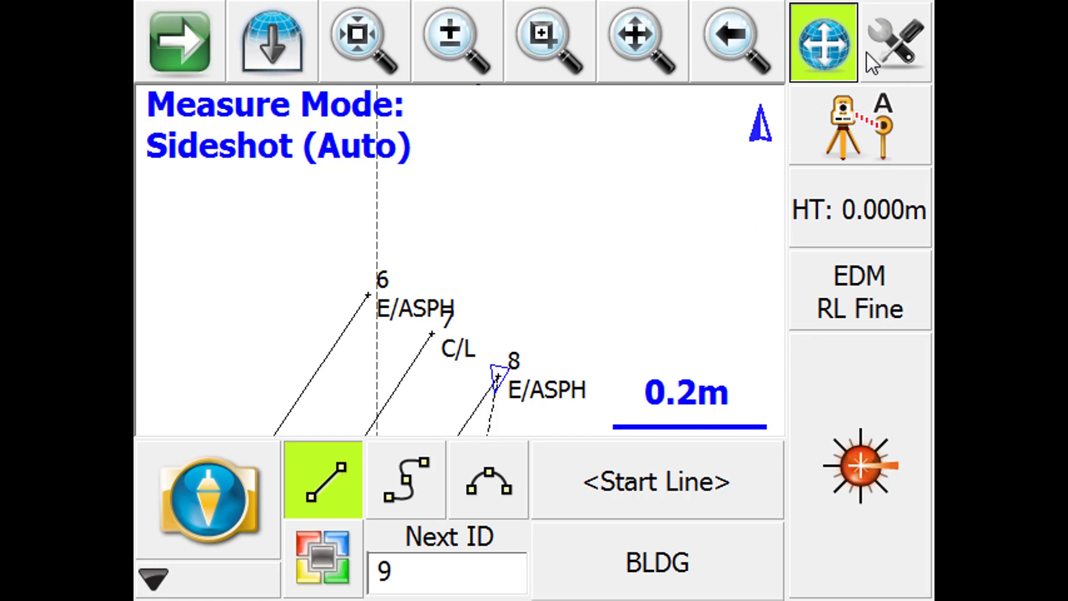
# - Measure building corners 9, 10, 11 and 12 as sideshots connected by the BLDG line
pyautogui.click(878, 499)
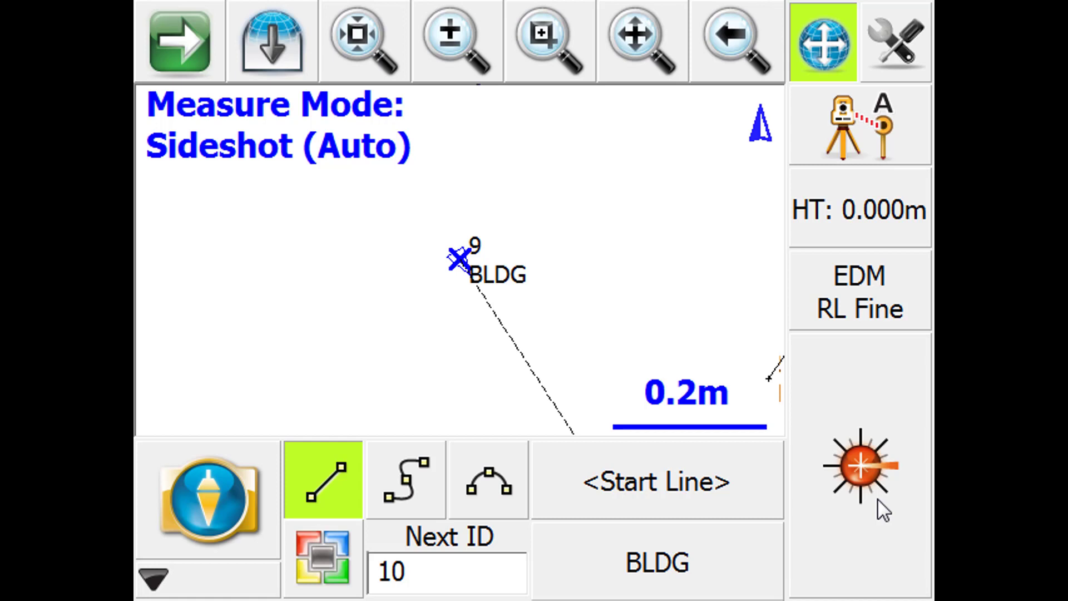
pyautogui.click(879, 499)
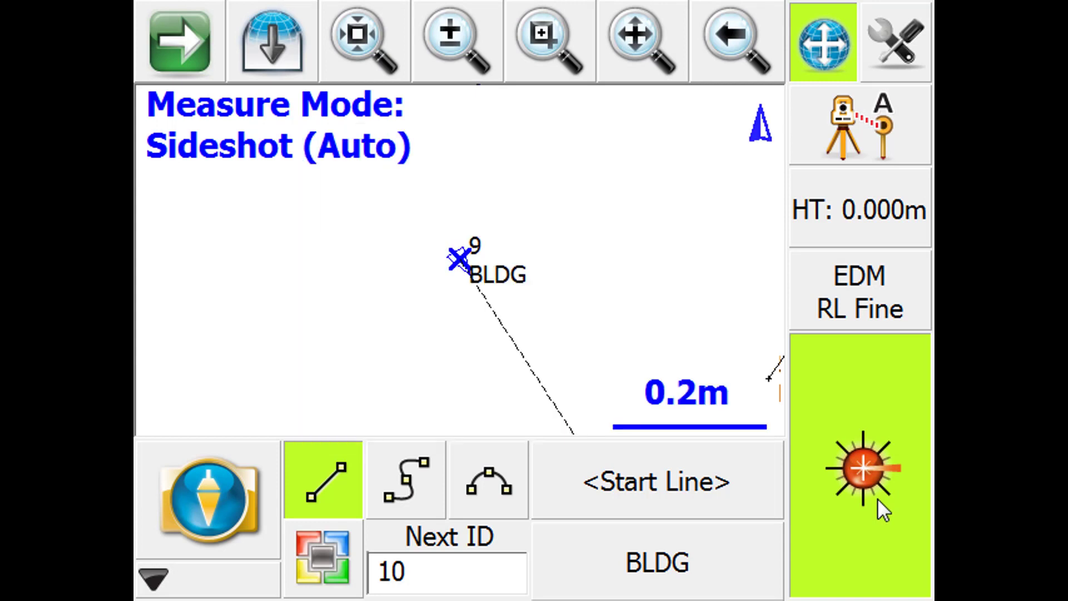
pyautogui.click(877, 499)
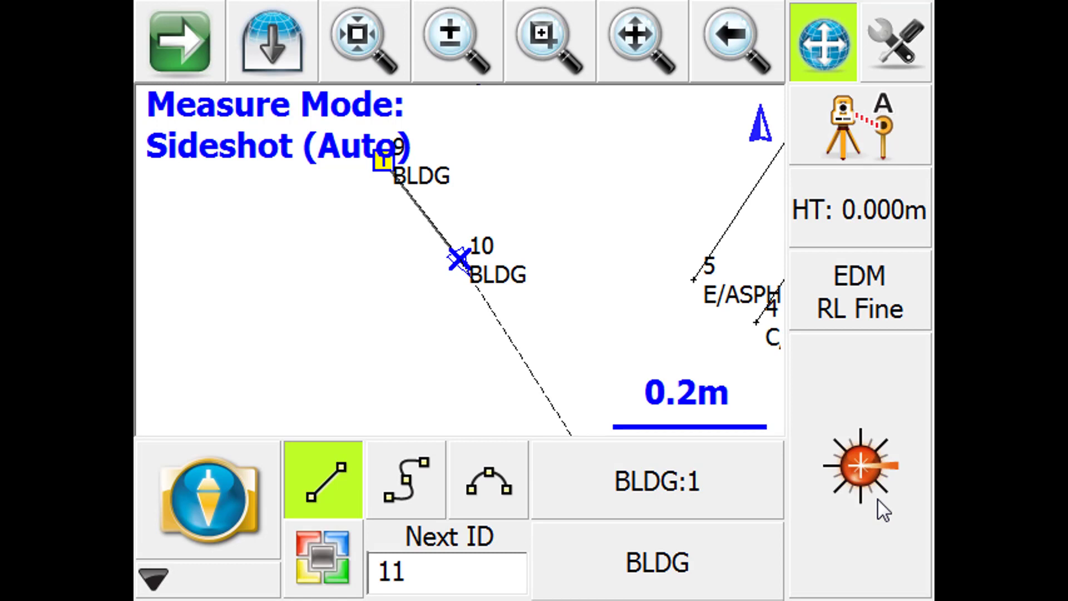
pyautogui.click(878, 500)
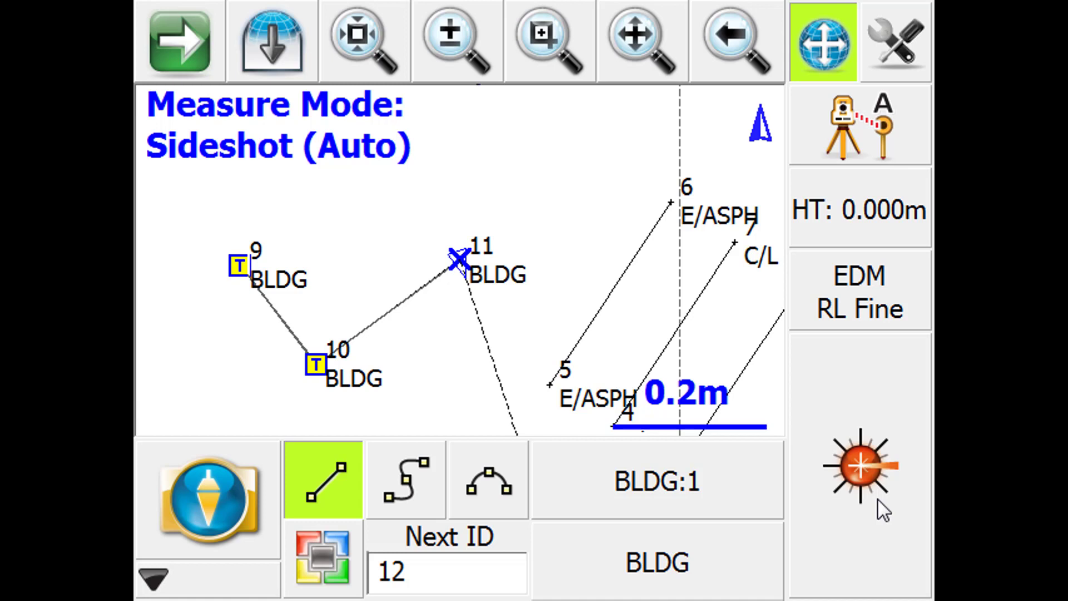
pyautogui.click(878, 499)
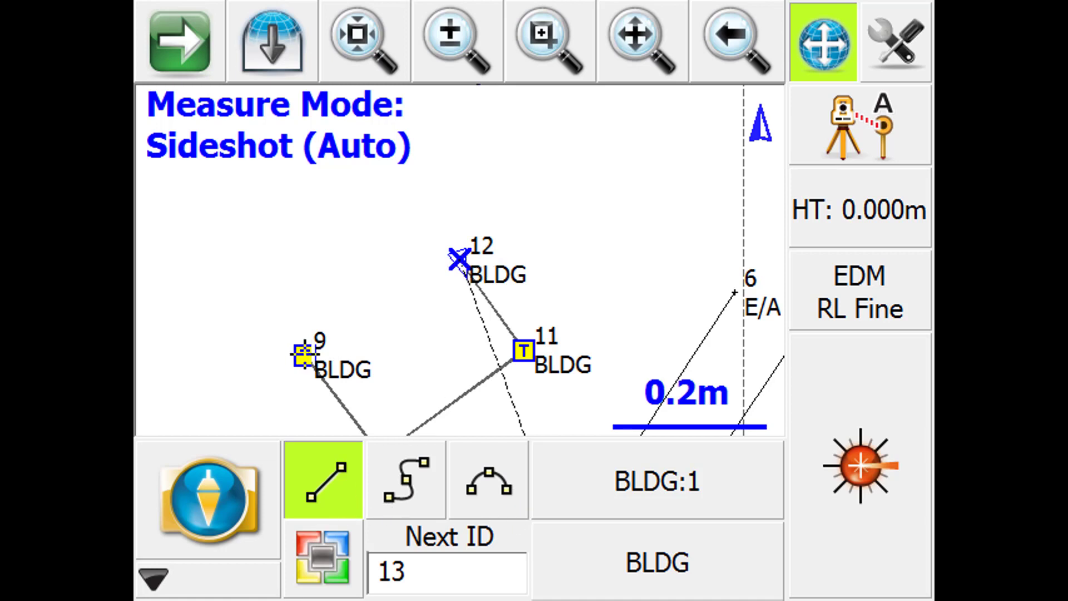
# - Check BLDG in the figure list, close the figure from point 12 back to point 9 and set its status to Finished
pyautogui.click(497, 310)
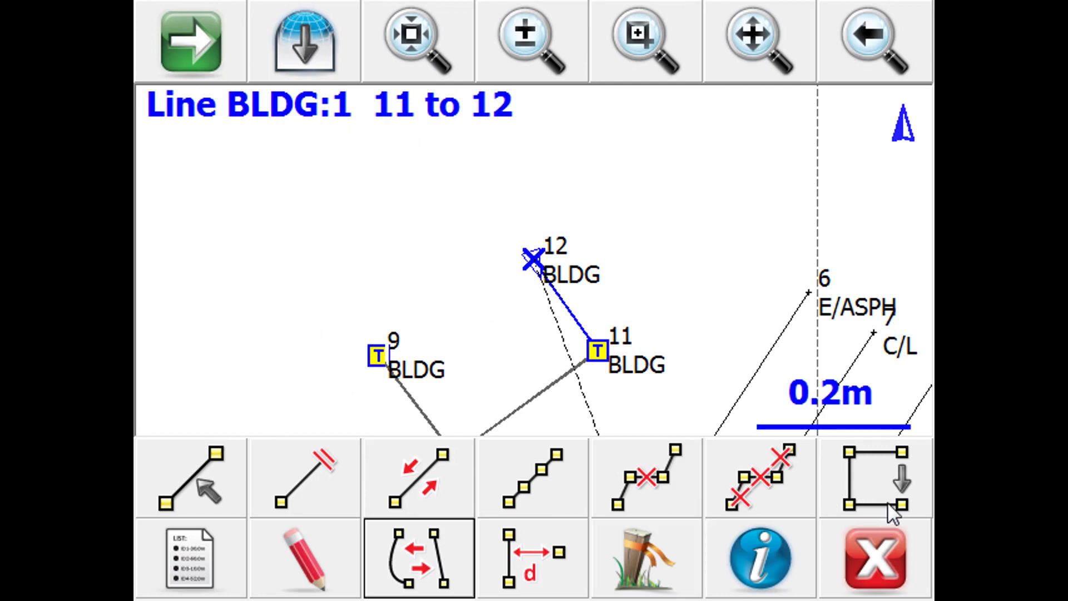
pyautogui.click(871, 576)
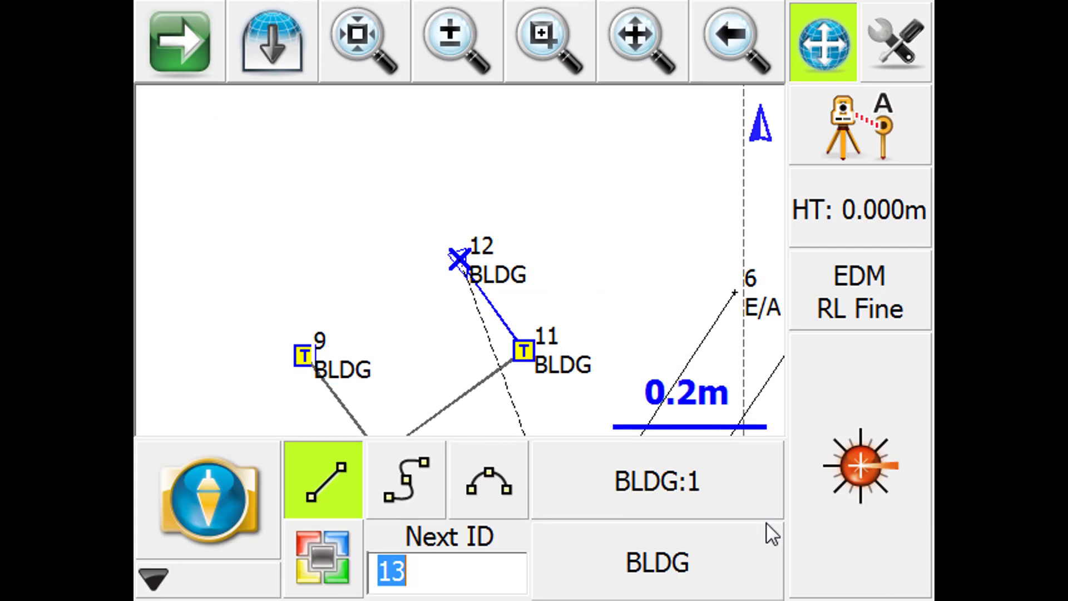
pyautogui.click(680, 492)
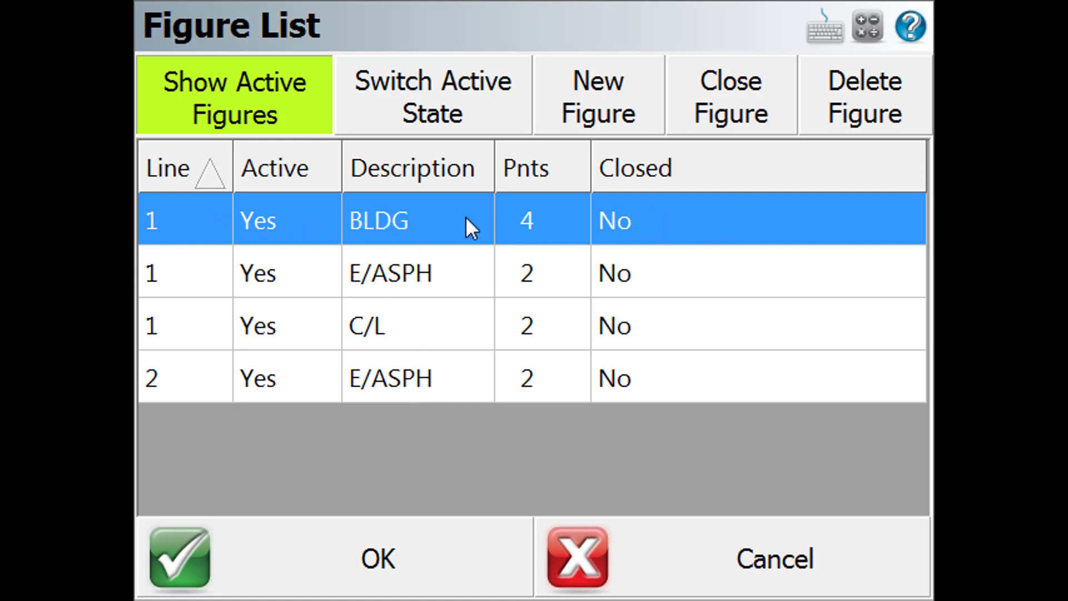
pyautogui.click(688, 581)
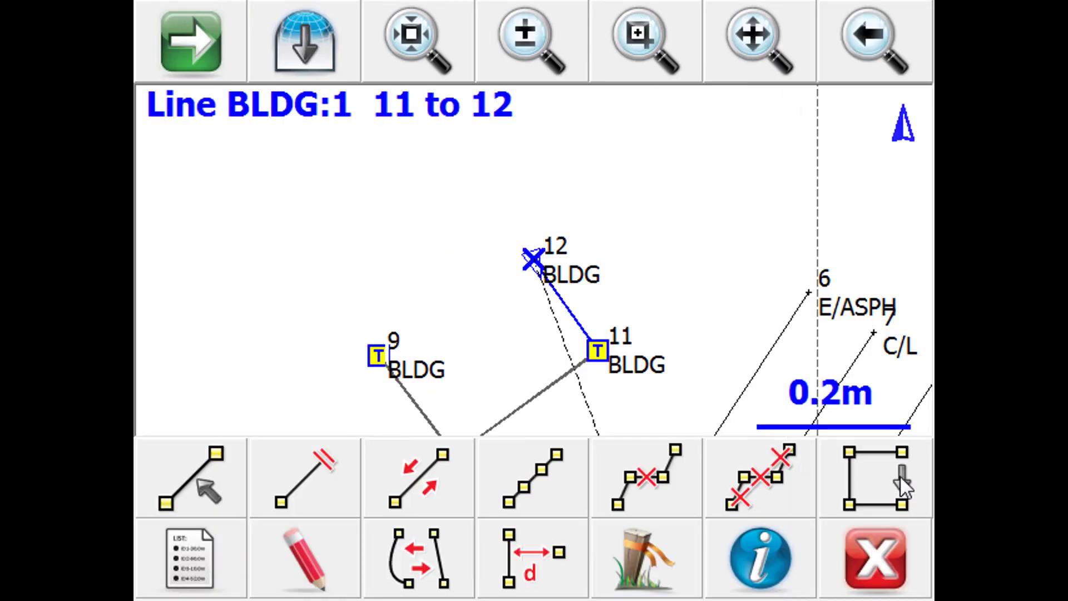
pyautogui.click(900, 475)
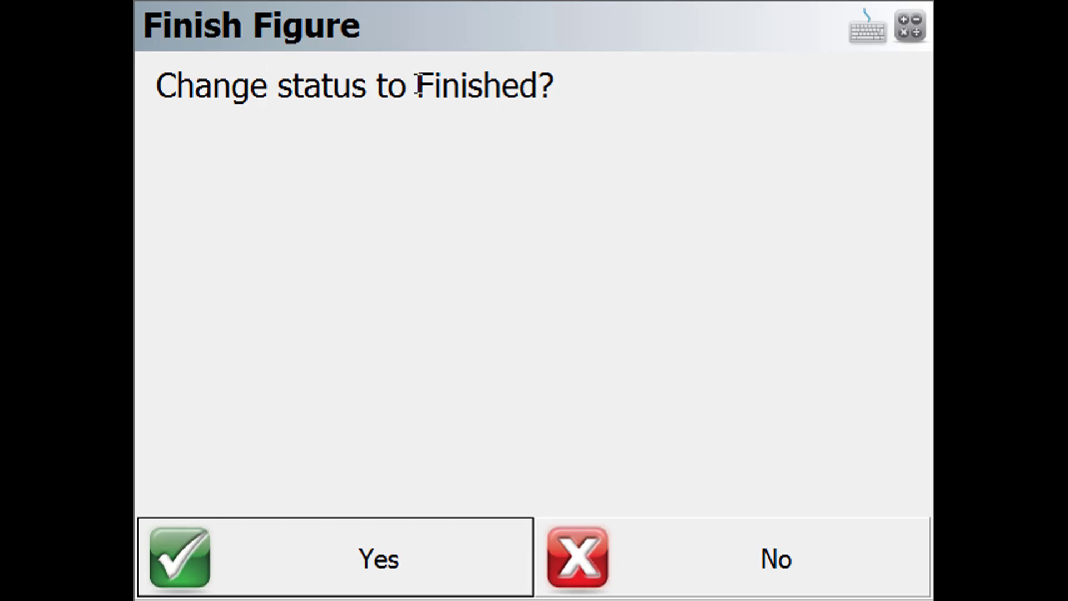
pyautogui.click(381, 559)
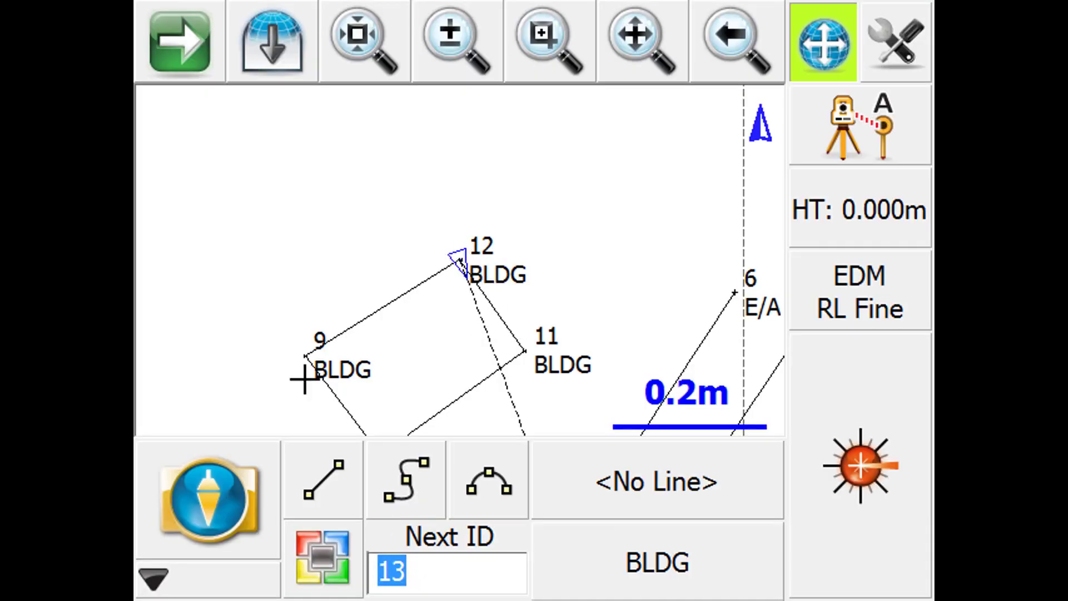
# - Show the inactive figures in the figure list to check BLDG, and restore the active-only view
pyautogui.click(651, 483)
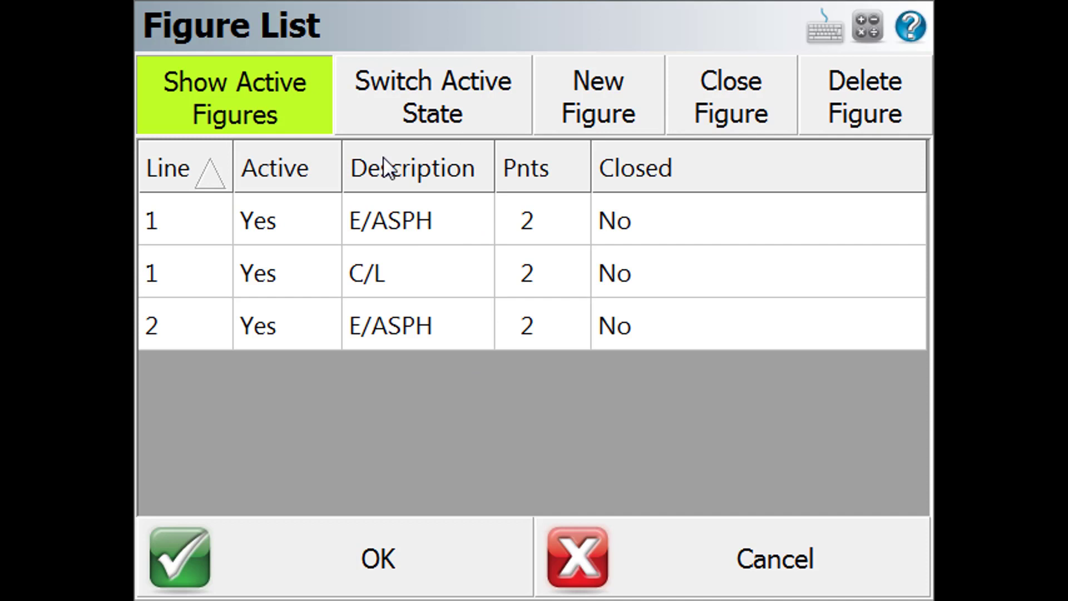
pyautogui.click(250, 112)
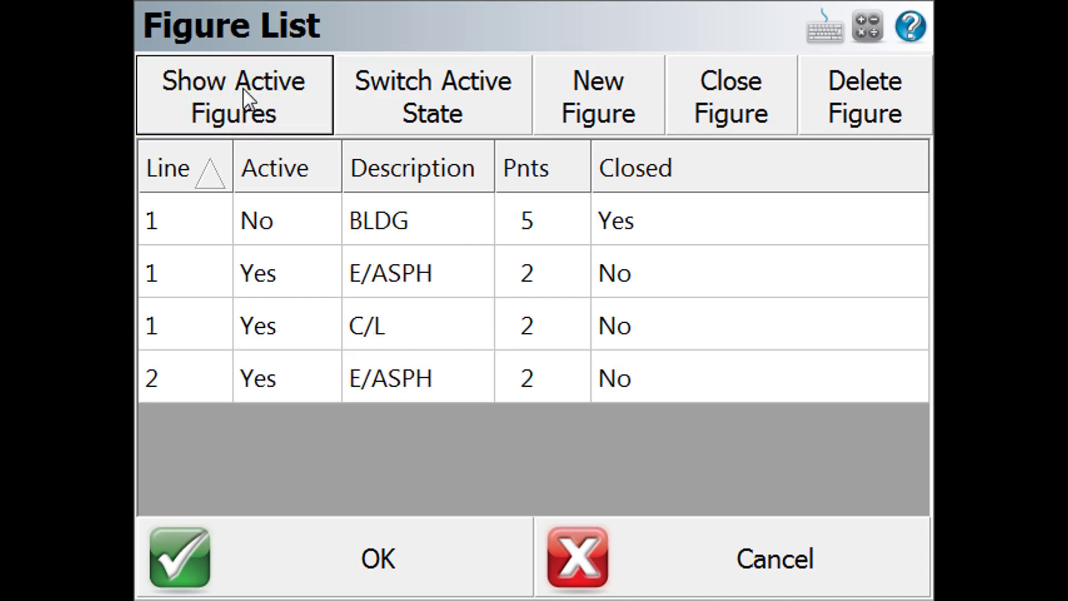
pyautogui.click(245, 114)
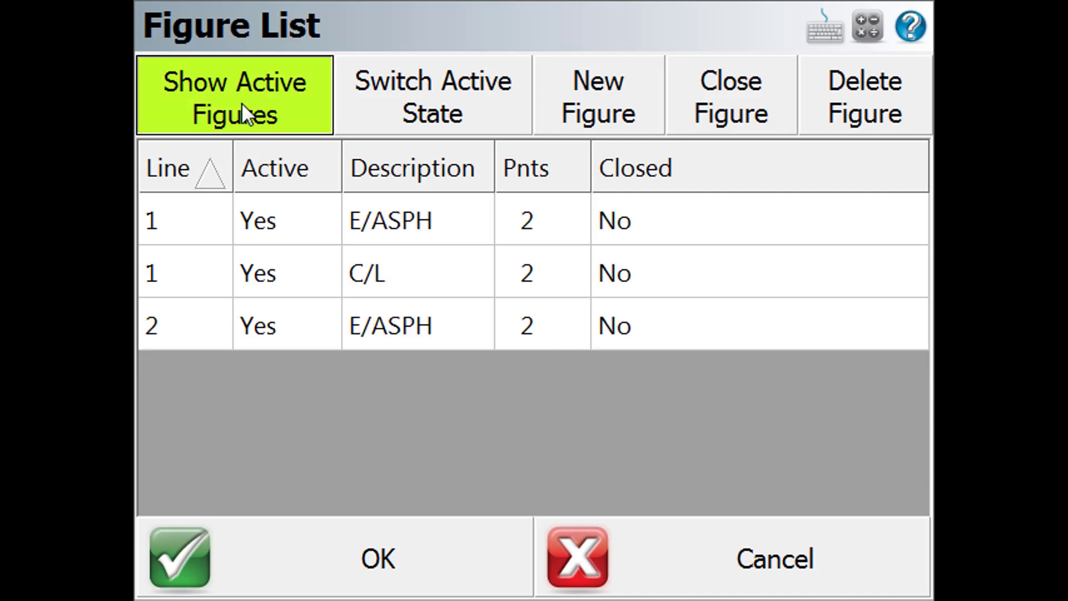
pyautogui.click(377, 575)
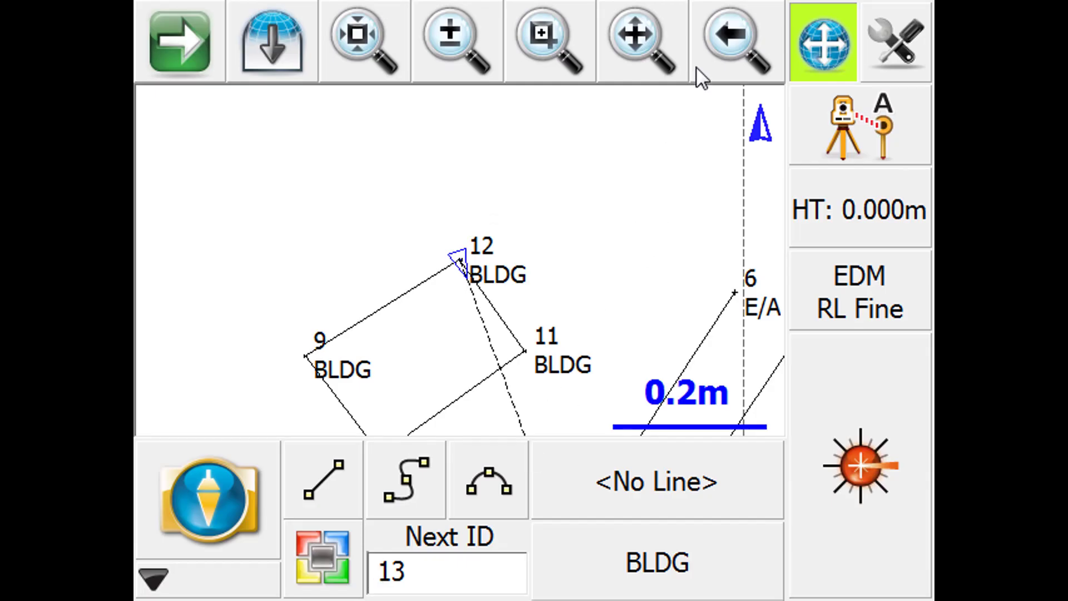
# - Make the E/ASPH line between points 3 and 8 the current line by selecting it in the map
pyautogui.click(646, 44)
pyautogui.moveTo(692, 325); pyautogui.dragTo(295, 286)
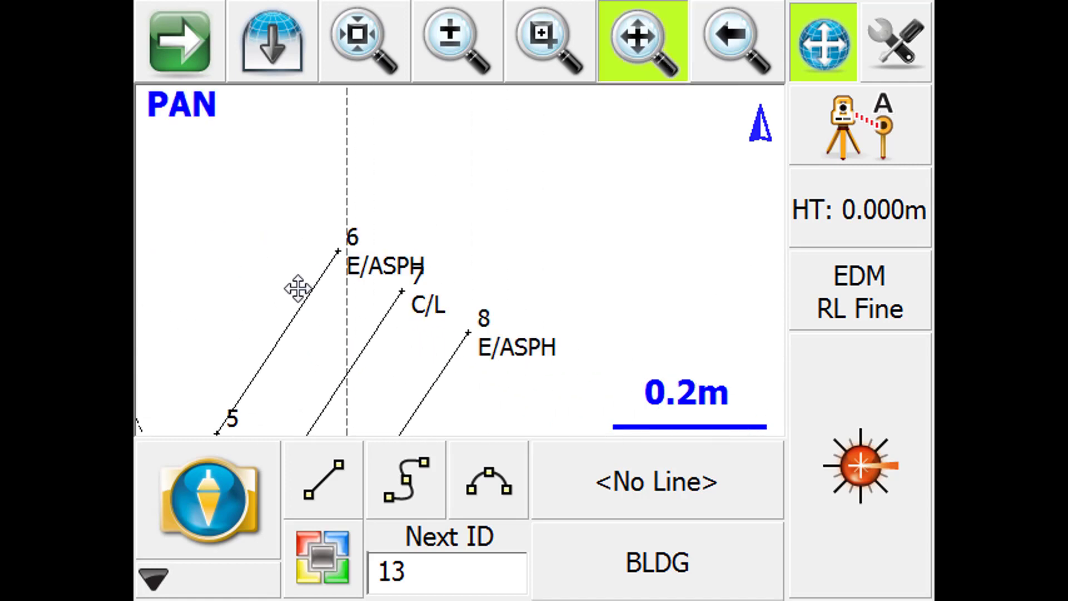
pyautogui.click(622, 75)
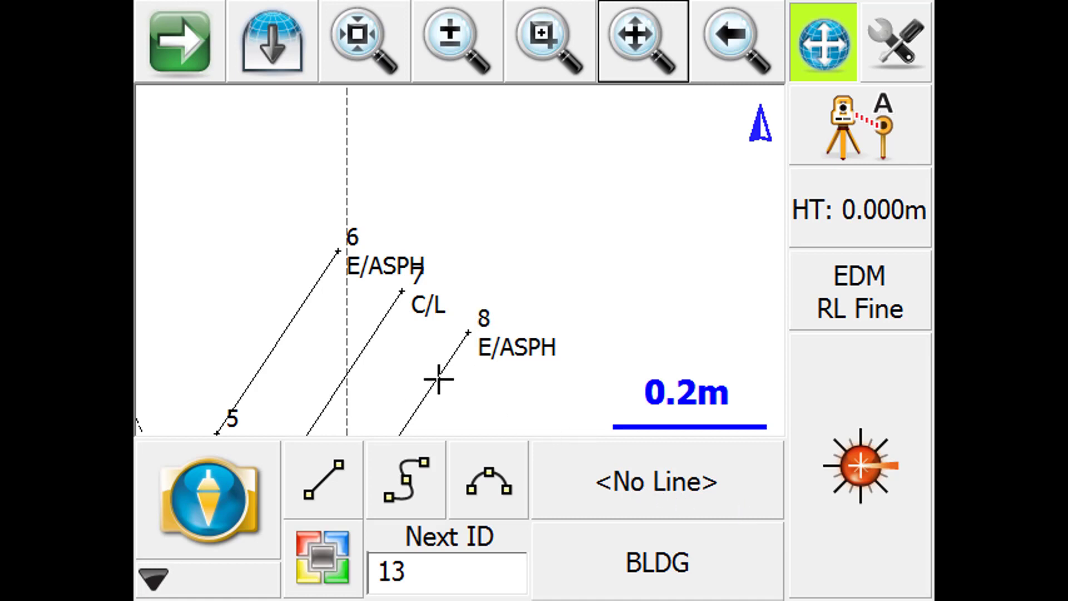
pyautogui.click(439, 380)
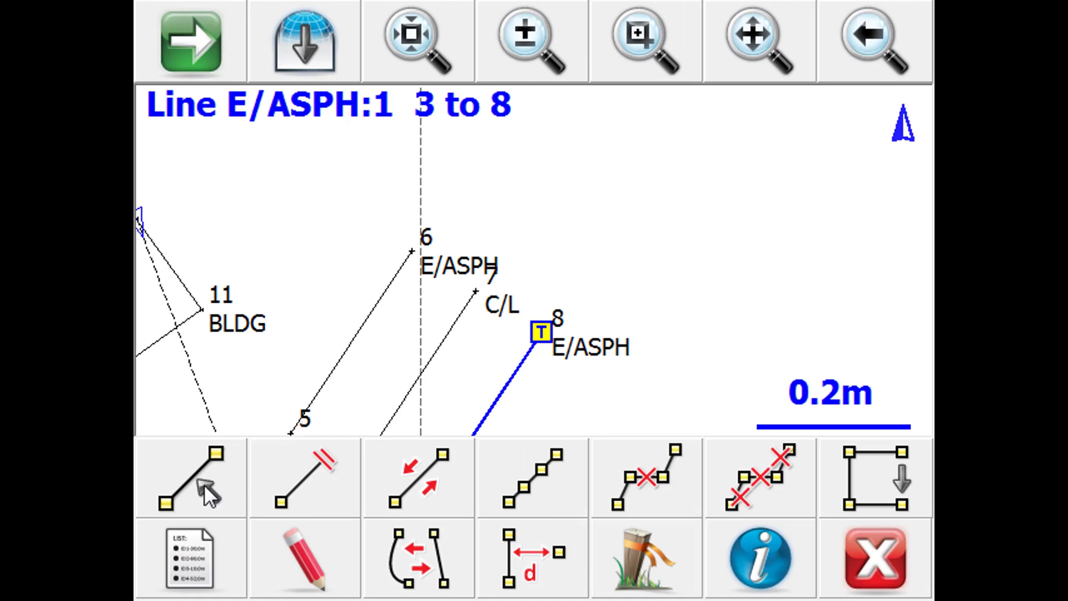
pyautogui.click(207, 493)
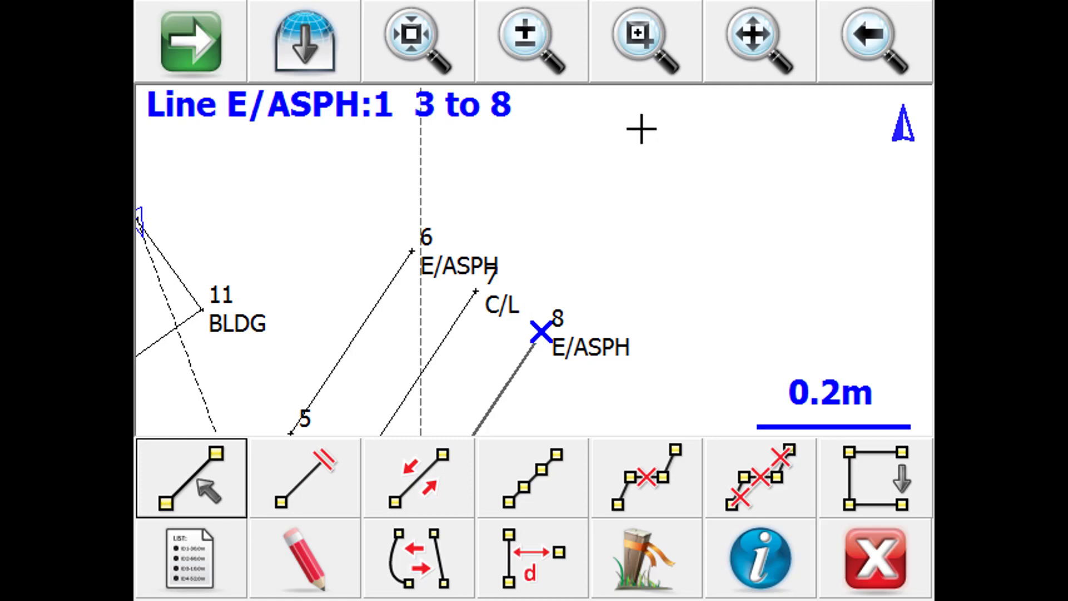
pyautogui.click(872, 593)
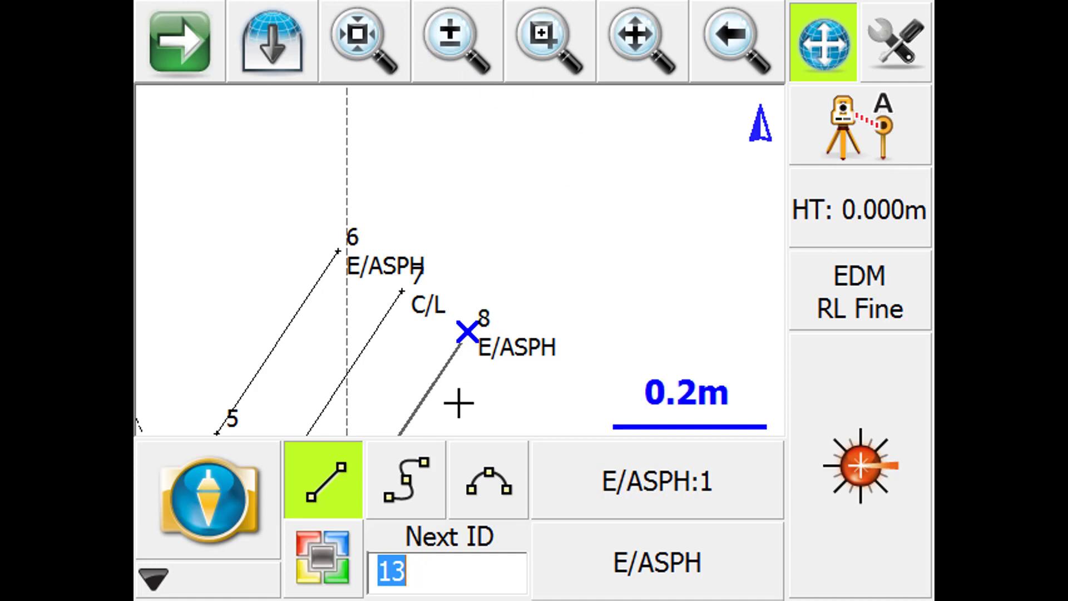
# - Switch the E/ASPH line to arc mode and measure points 13 and 14 to extend it from point 8 with a curve
pyautogui.click(490, 494)
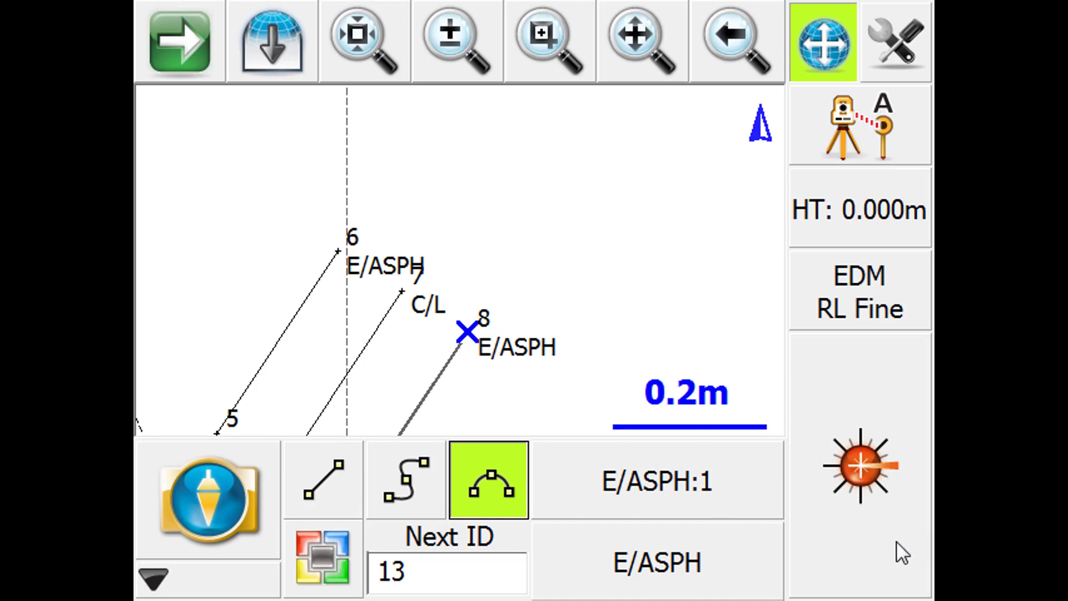
pyautogui.click(873, 556)
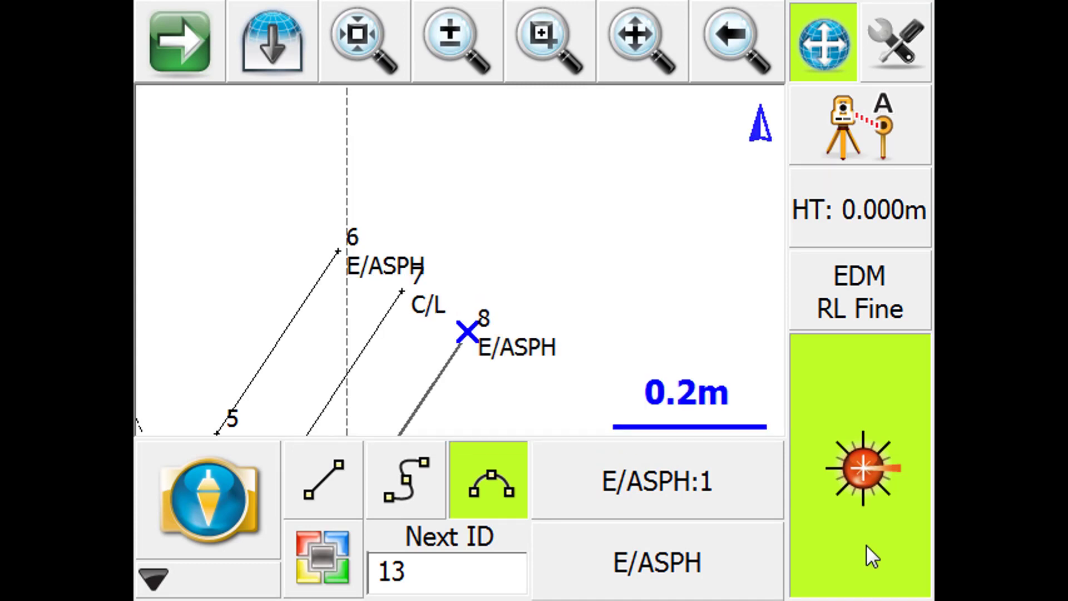
pyautogui.click(873, 556)
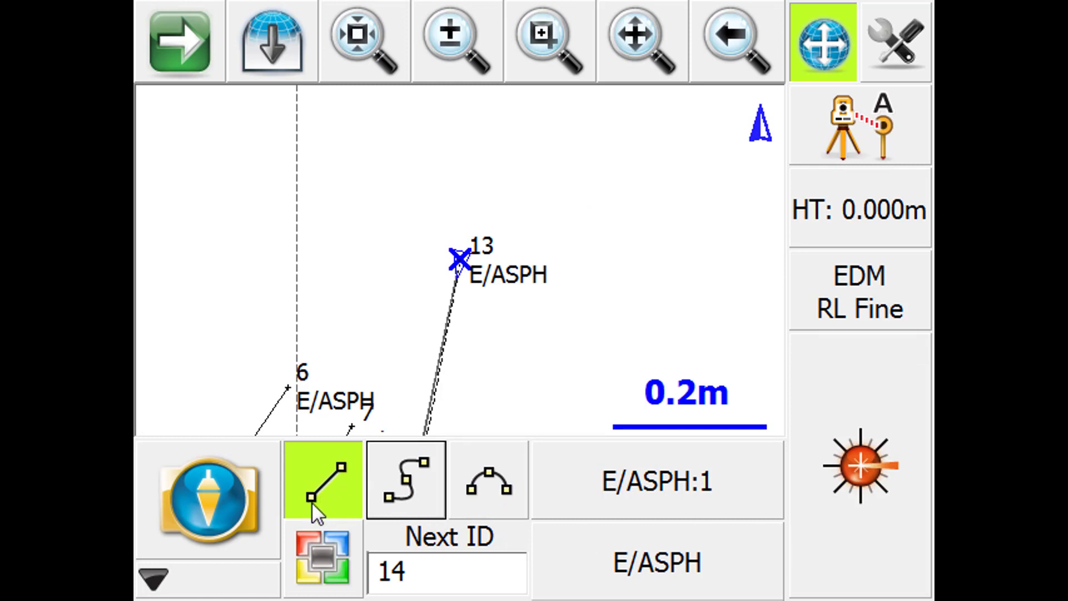
pyautogui.click(872, 569)
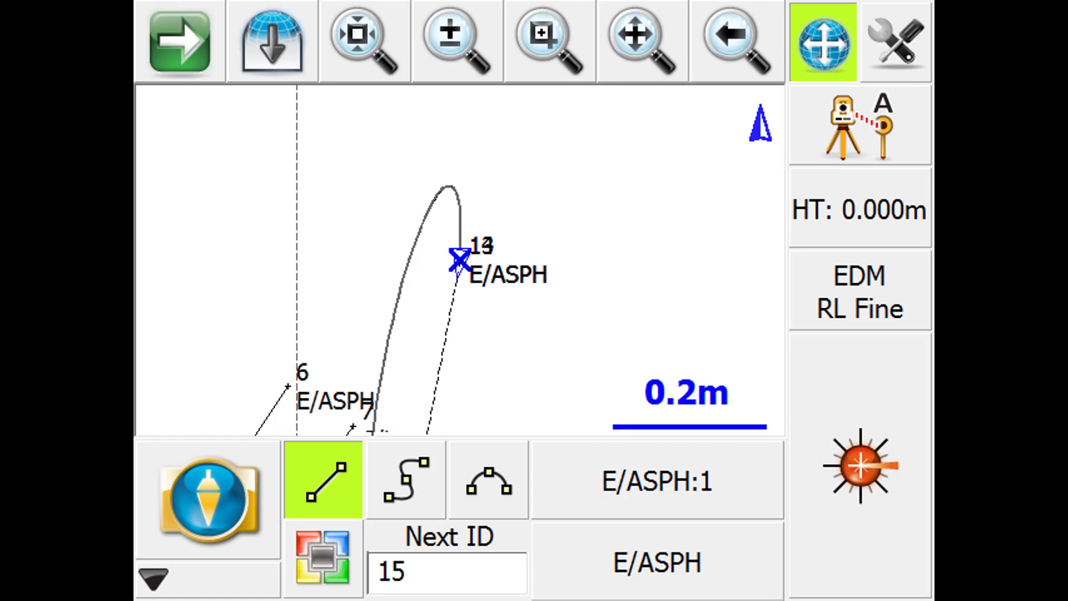
pyautogui.click(646, 33)
pyautogui.moveTo(619, 262); pyautogui.dragTo(651, 206)
pyautogui.click(645, 66)
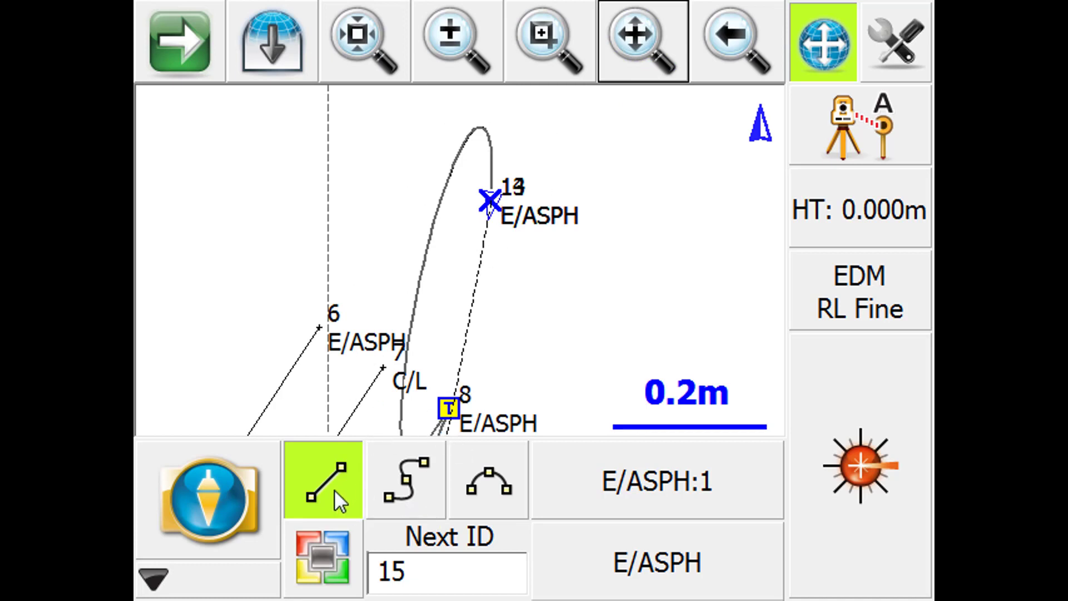
# - Delete the last saved point, 14, and deactivate the current E/ASPH line
pyautogui.click(216, 518)
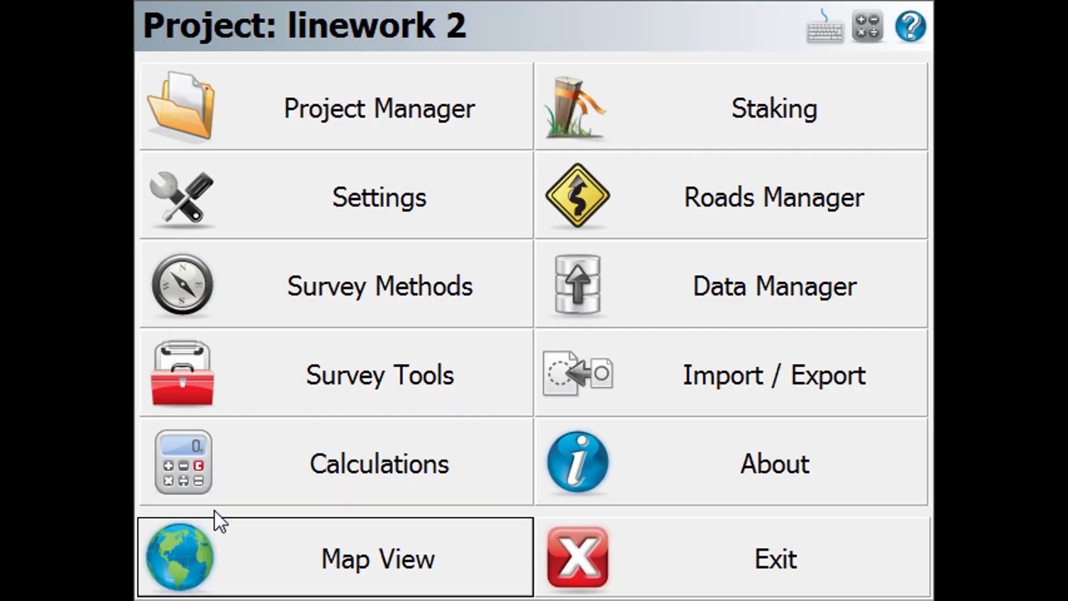
pyautogui.click(413, 410)
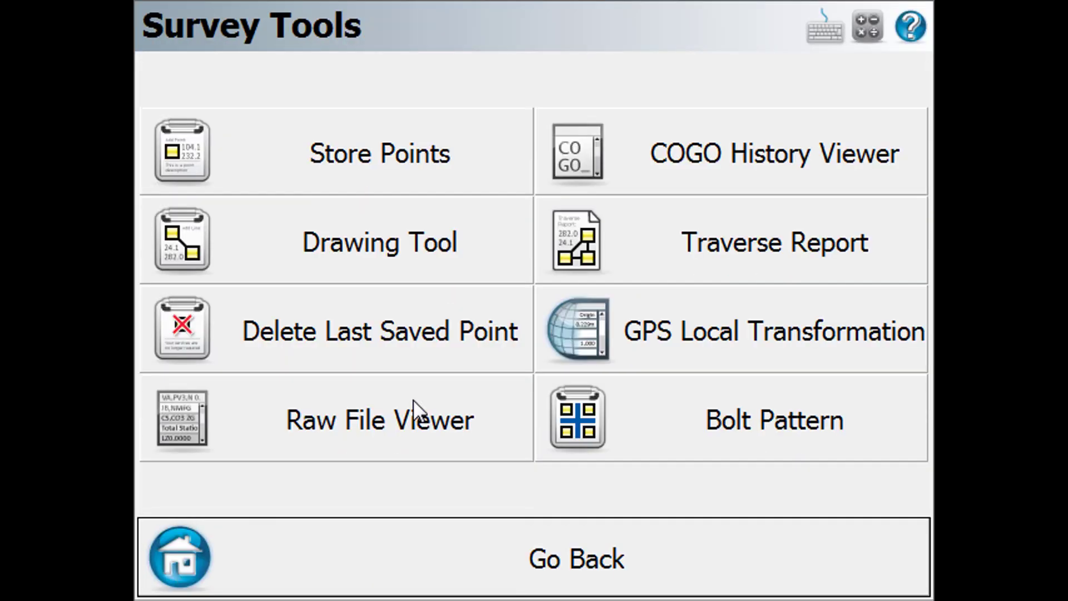
pyautogui.click(409, 337)
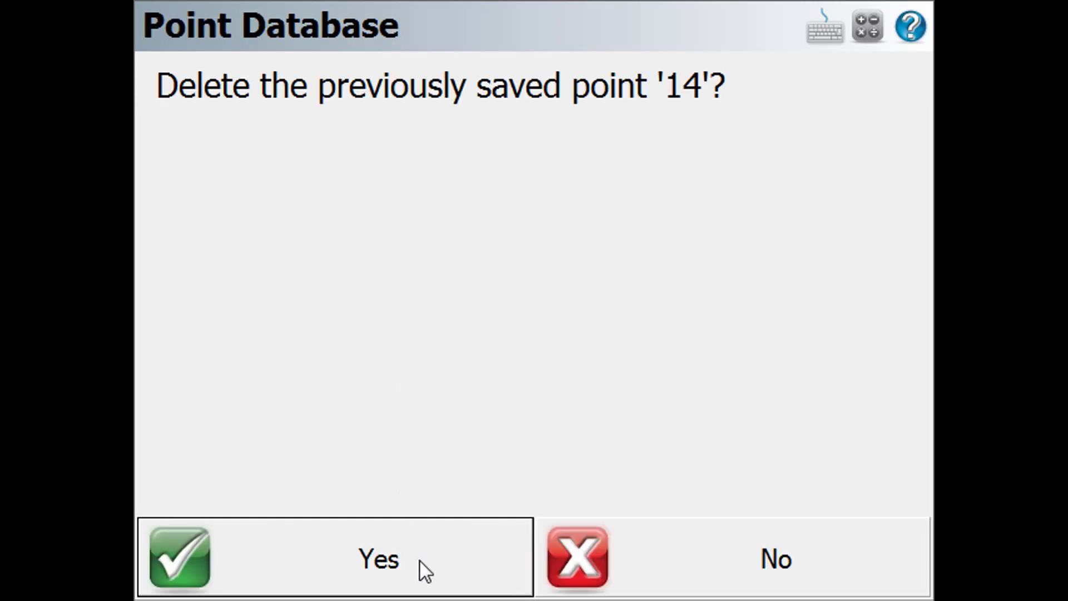
pyautogui.click(420, 561)
pyautogui.click(420, 561)
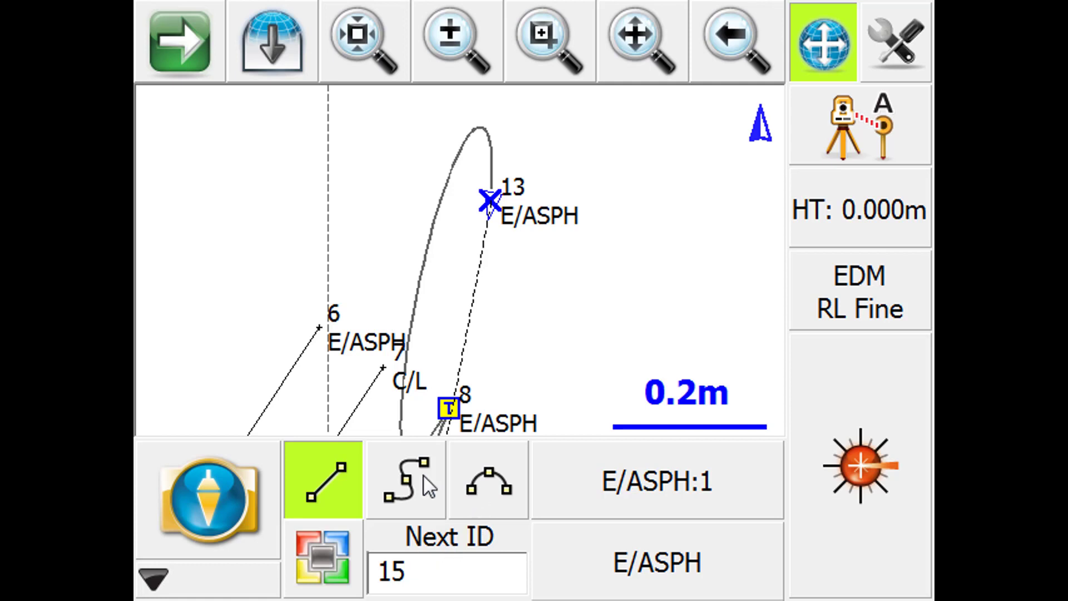
pyautogui.click(324, 494)
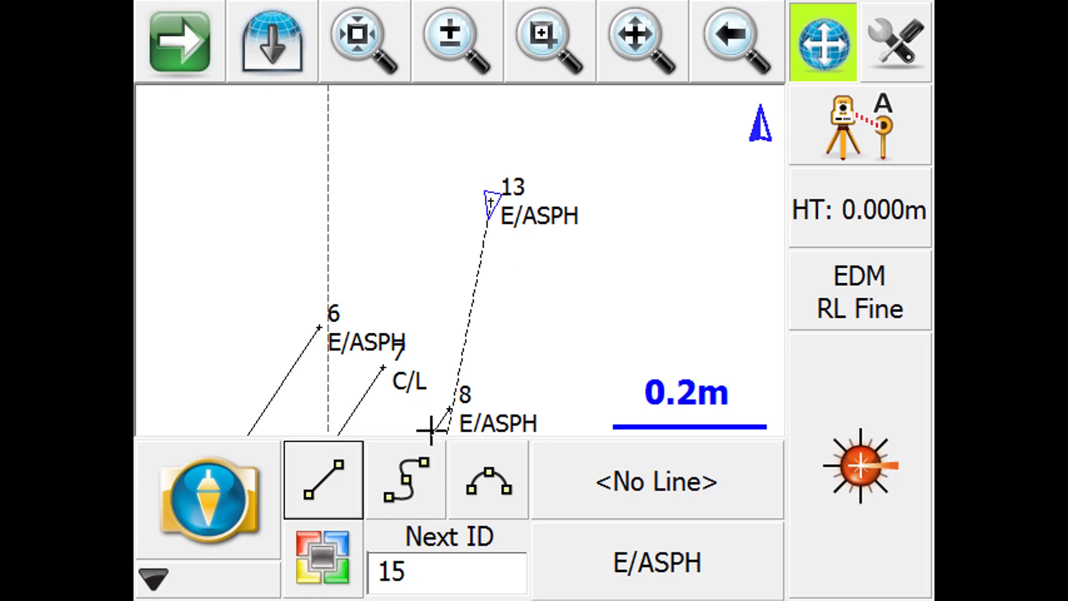
# - Select the E/ASPH line between points 3 and 8 and set the drawing tool's line type to Arc(3Pnt)
pyautogui.click(436, 431)
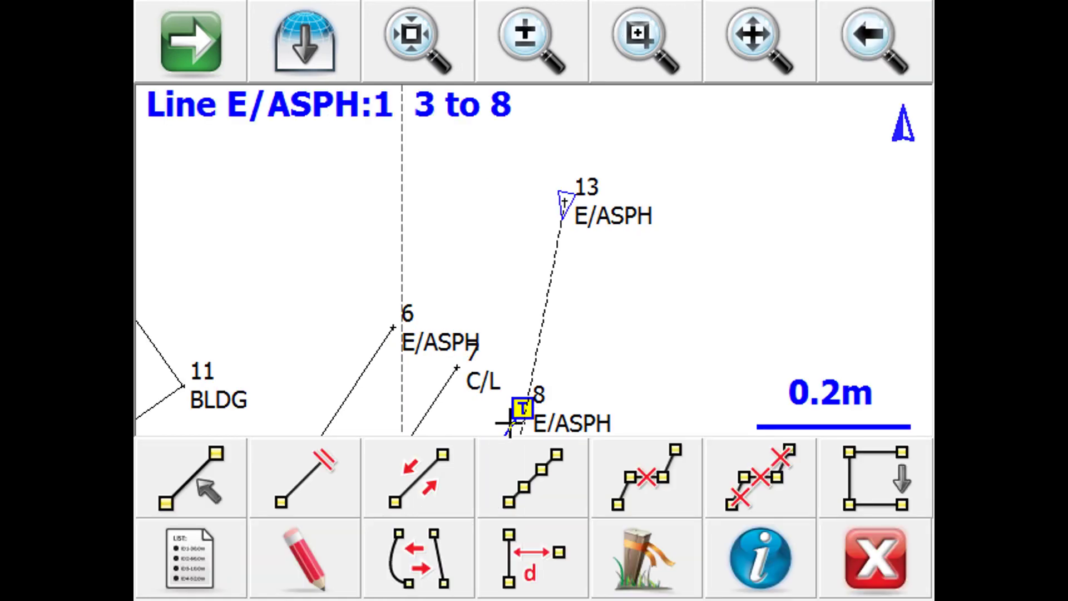
pyautogui.click(204, 490)
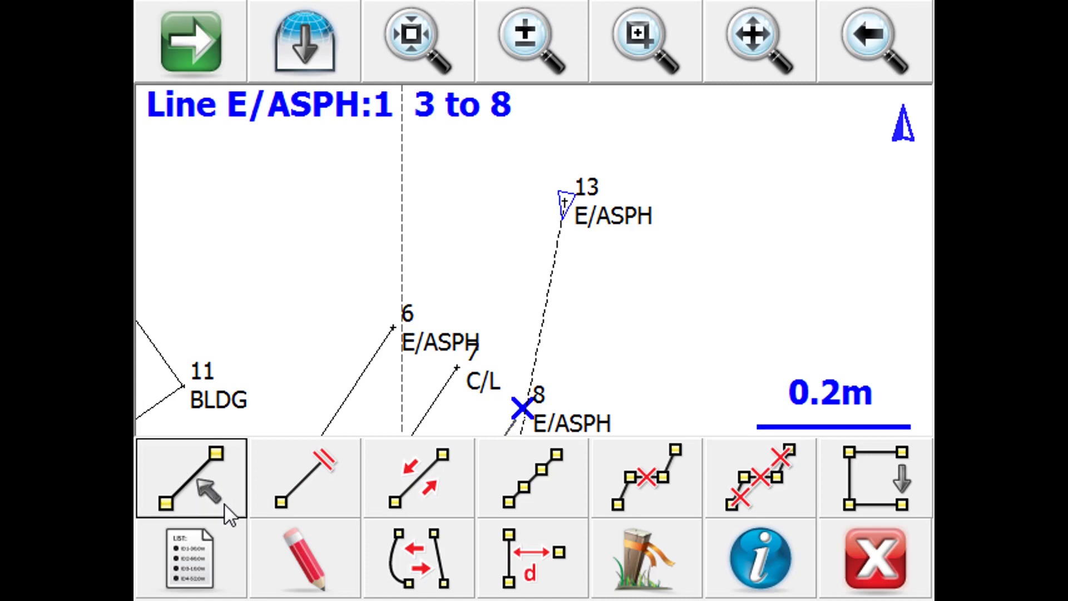
pyautogui.click(321, 584)
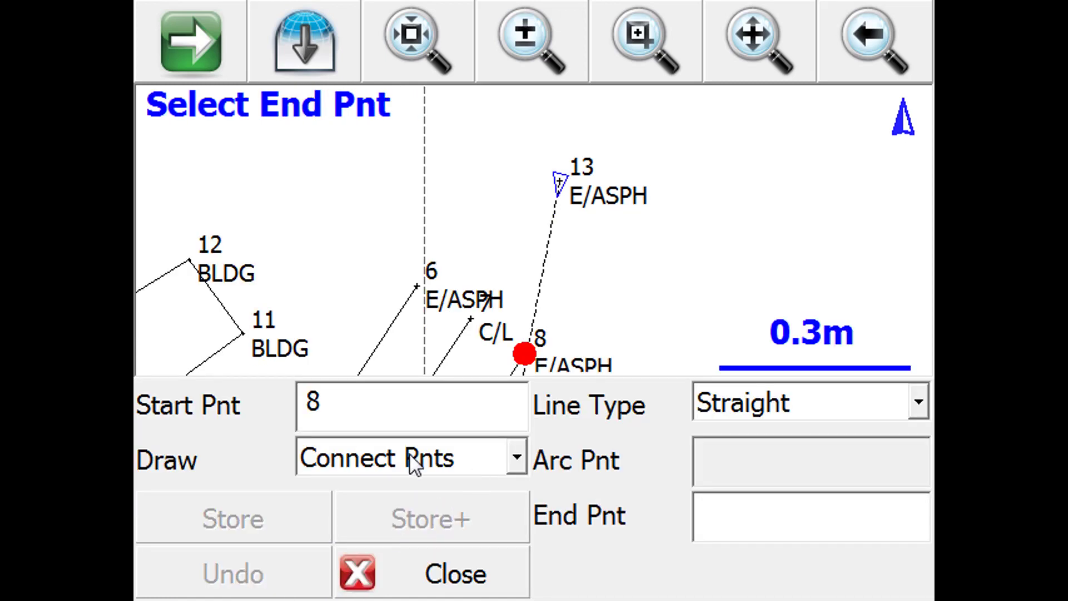
pyautogui.click(845, 411)
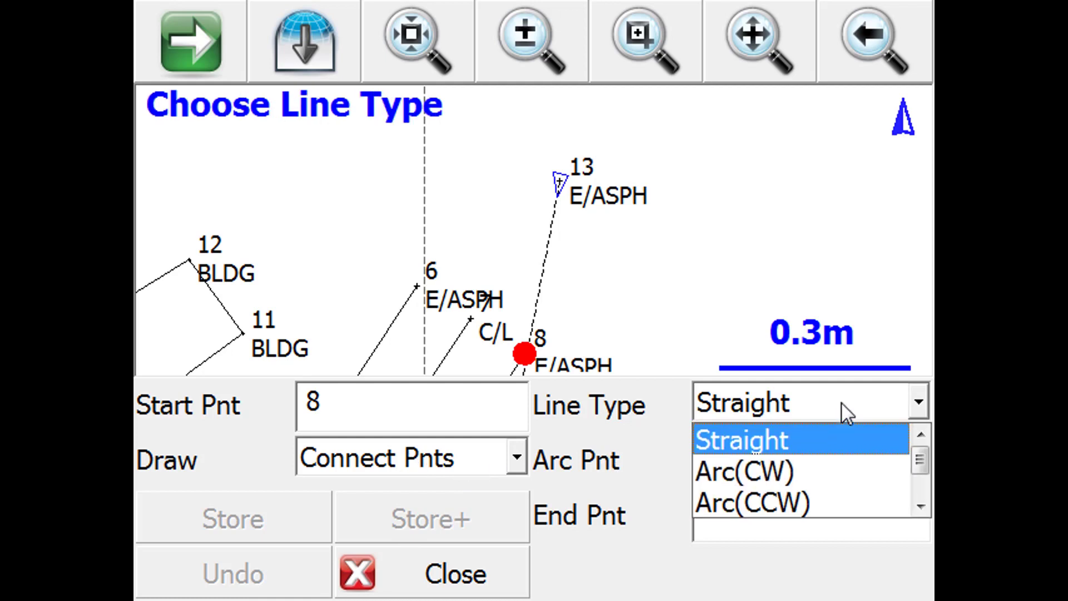
pyautogui.click(921, 507)
pyautogui.click(923, 507)
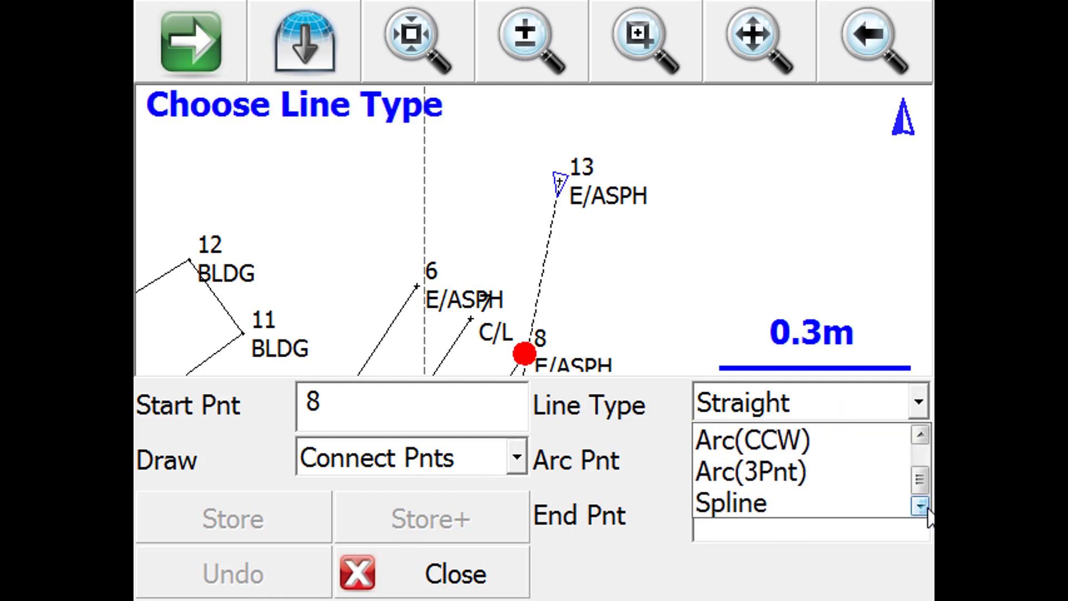
pyautogui.click(748, 484)
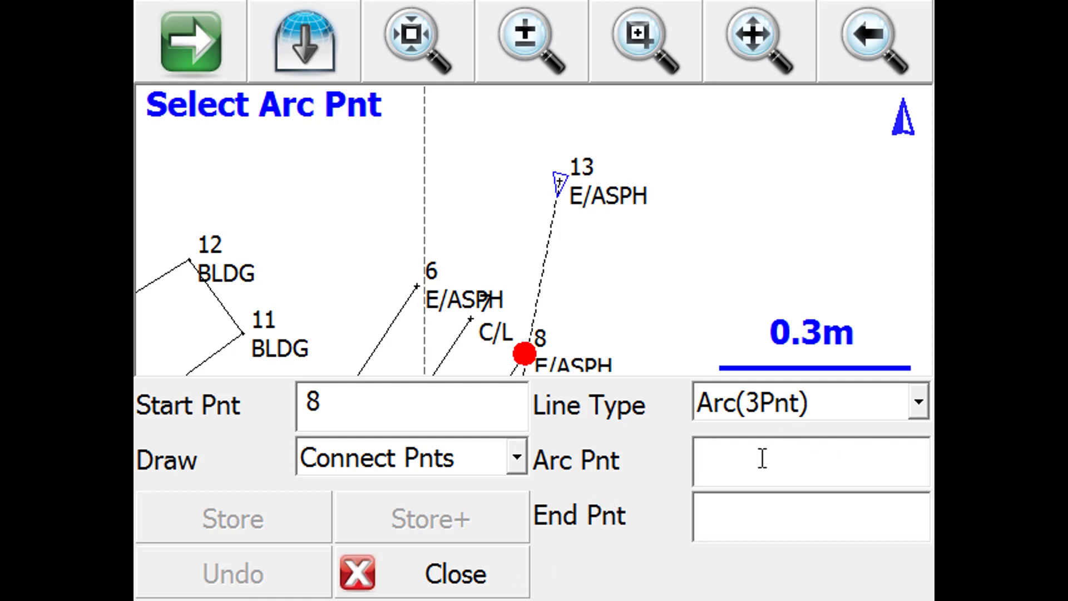
pyautogui.click(482, 589)
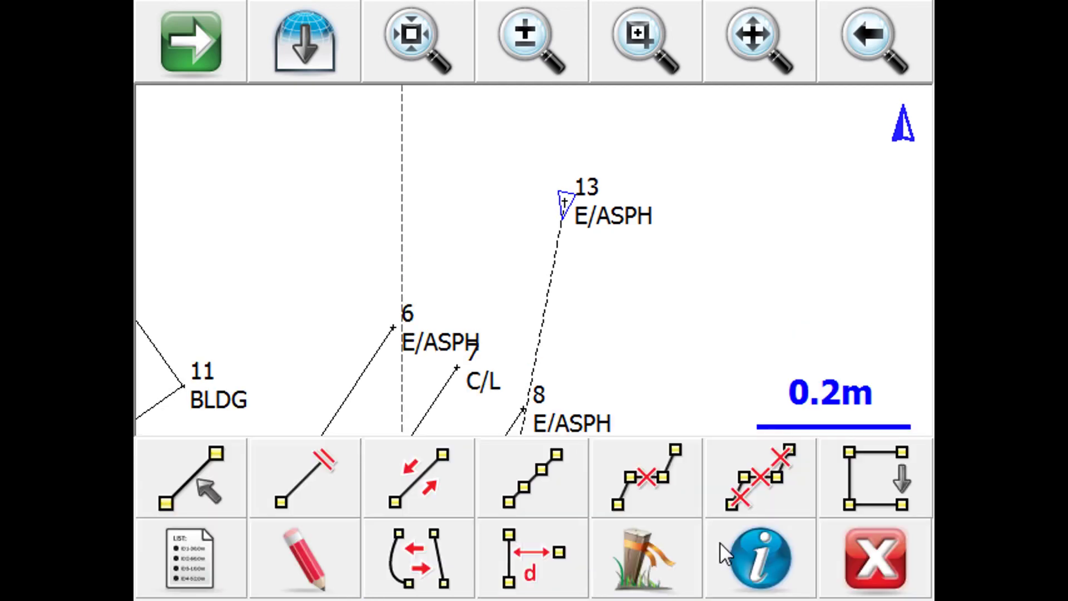
pyautogui.click(829, 568)
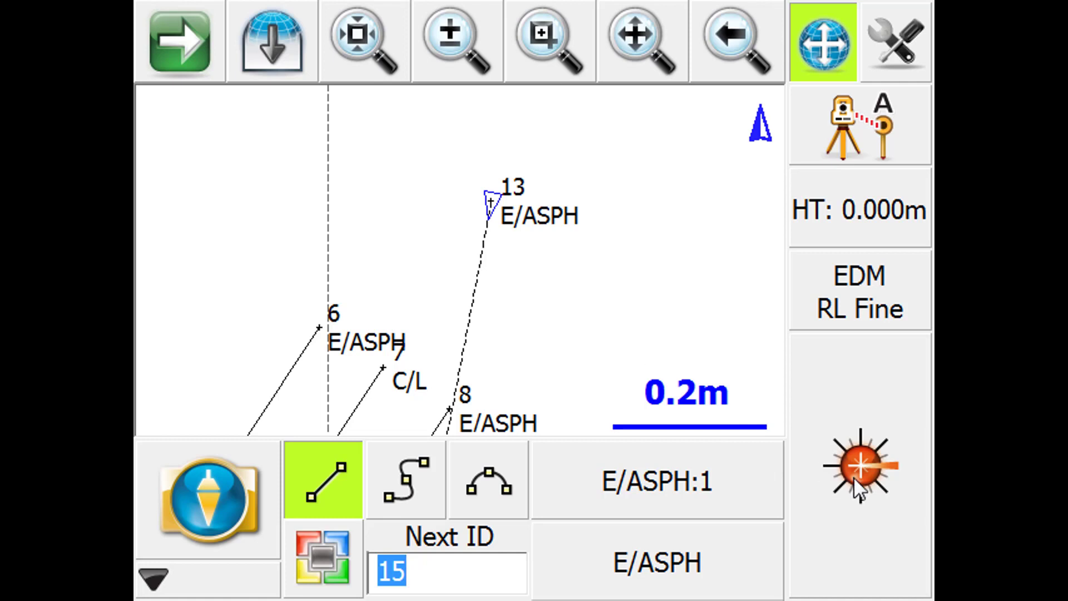
# - Deactivate the current line and measure E/ASPH point 15 without linework
pyautogui.click(322, 483)
pyautogui.click(891, 534)
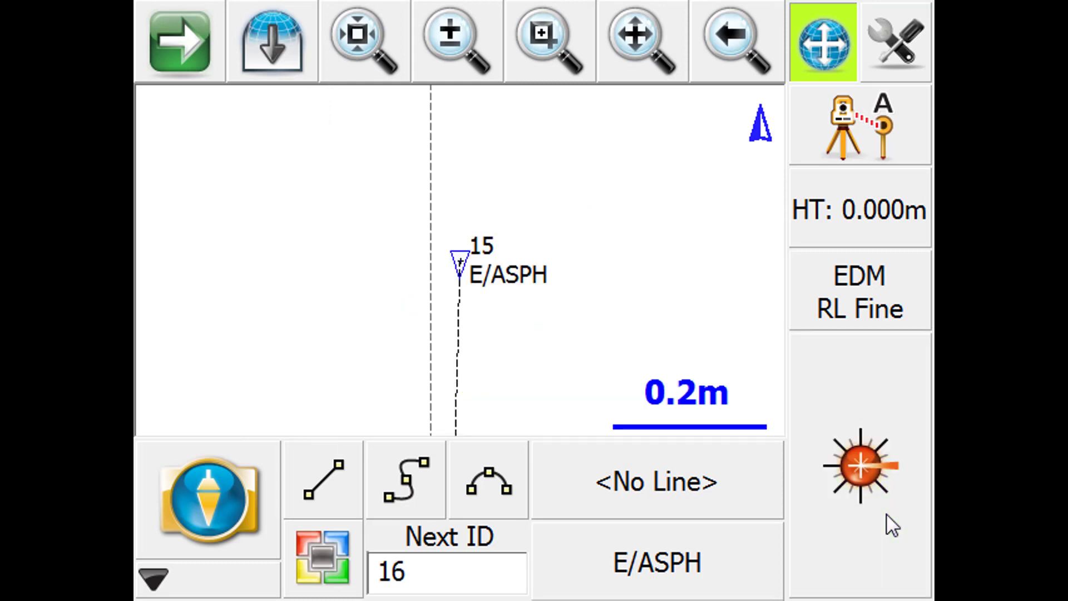
# - Hide the descriptions in the map's point labels, keeping only the point IDs
pyautogui.click(464, 50)
pyautogui.moveTo(577, 176); pyautogui.dragTo(560, 358)
pyautogui.moveTo(593, 230); pyautogui.dragTo(596, 274)
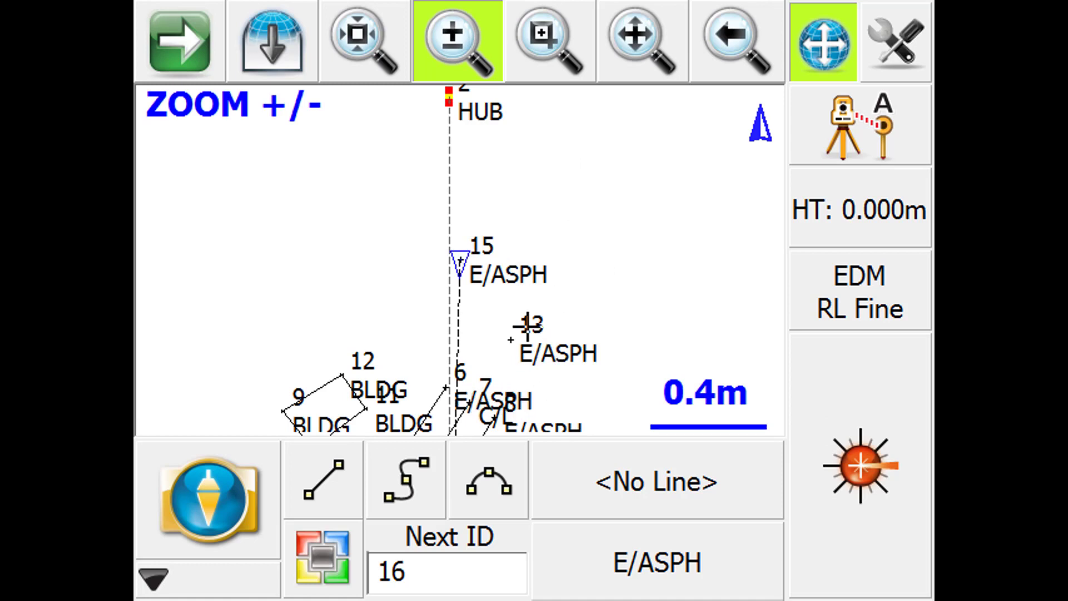
pyautogui.click(465, 79)
pyautogui.click(216, 55)
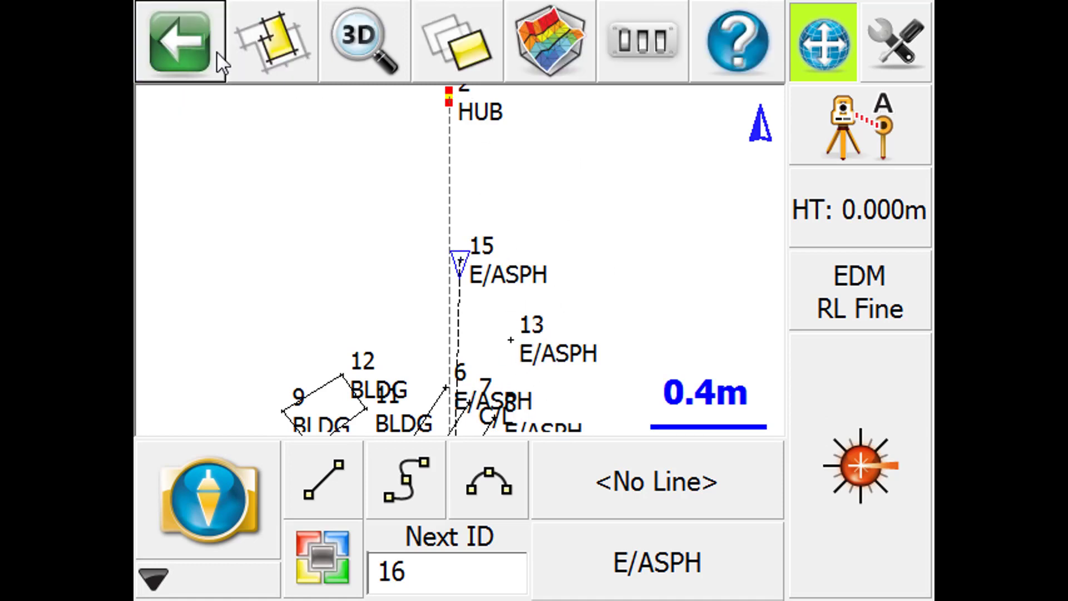
pyautogui.click(642, 58)
pyautogui.click(541, 187)
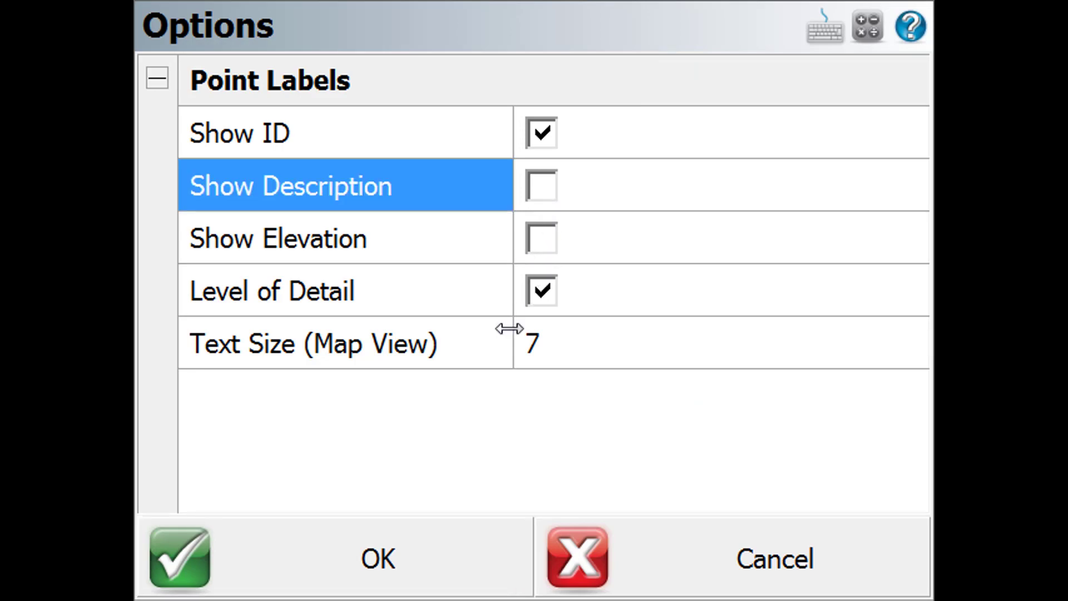
pyautogui.click(437, 548)
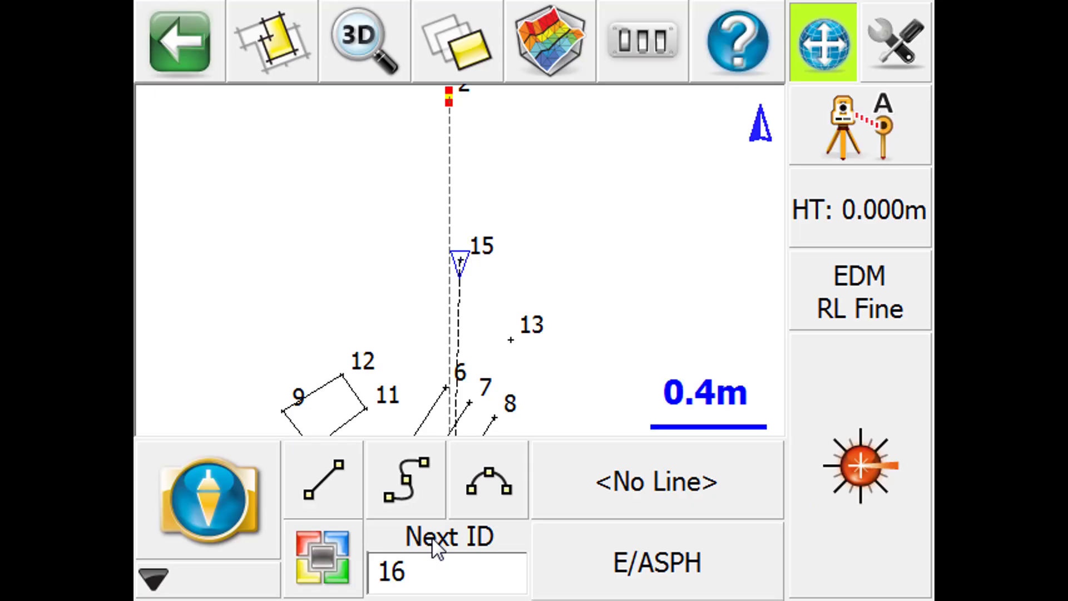
# - Extend the E/ASPH line from point 8 with a three-point arc through point 13 to point 15
pyautogui.click(489, 425)
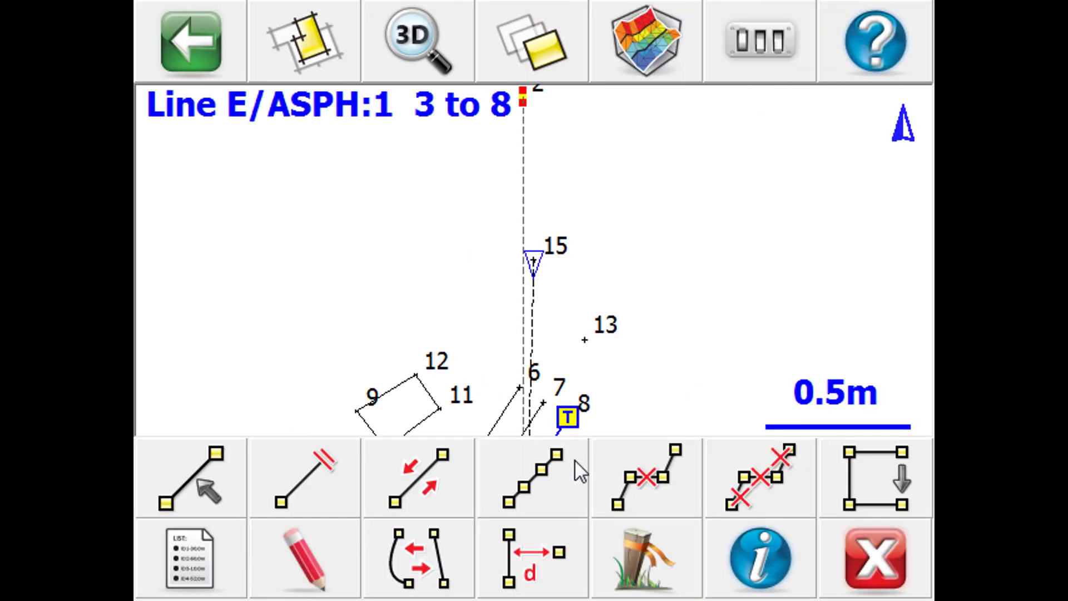
pyautogui.click(306, 559)
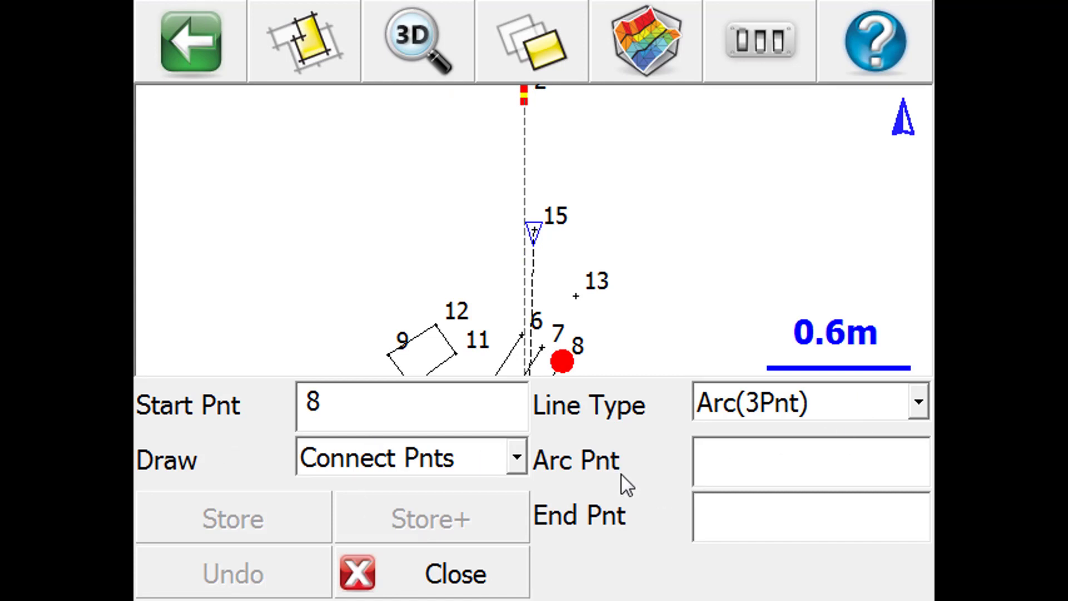
pyautogui.click(759, 458)
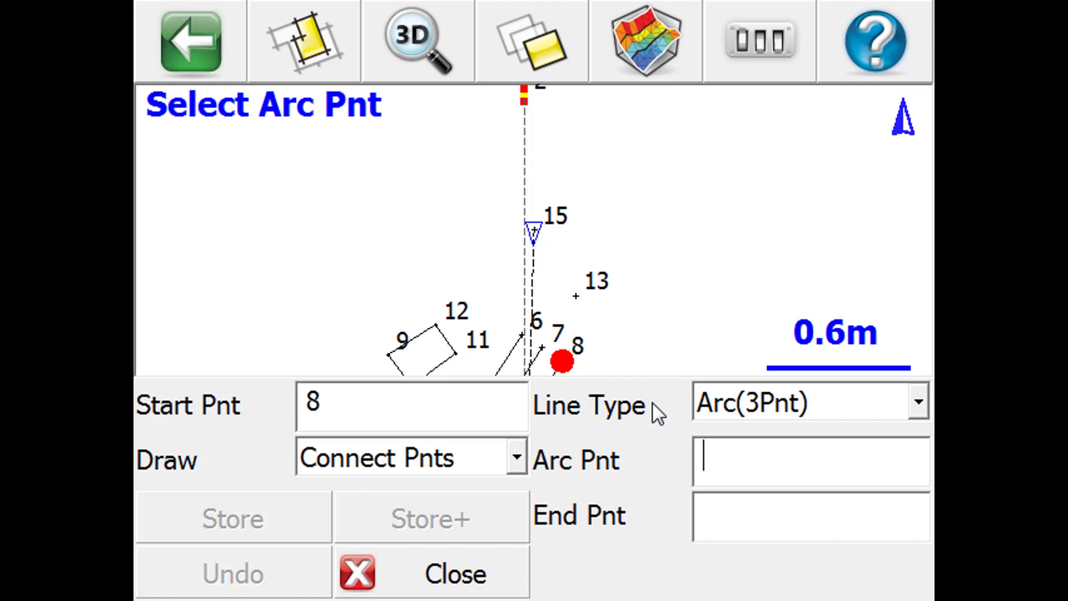
pyautogui.click(575, 294)
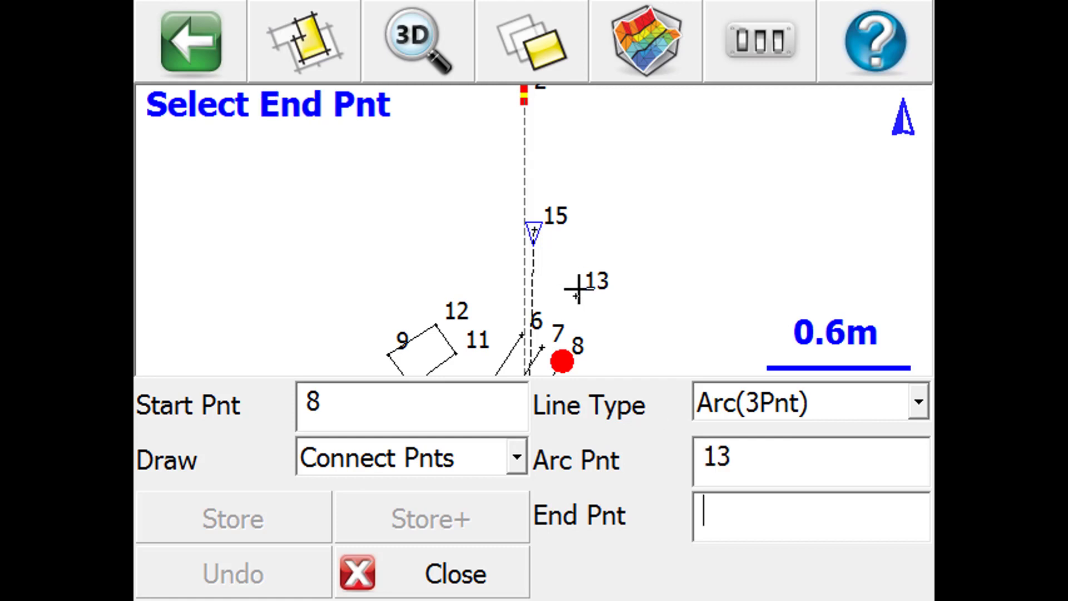
pyautogui.click(534, 229)
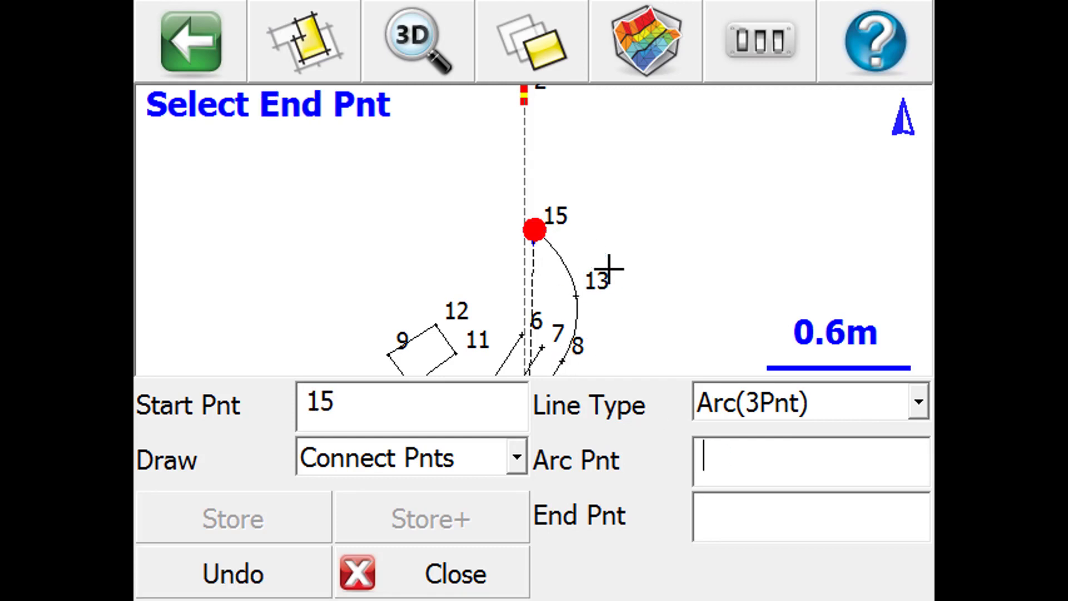
pyautogui.click(462, 577)
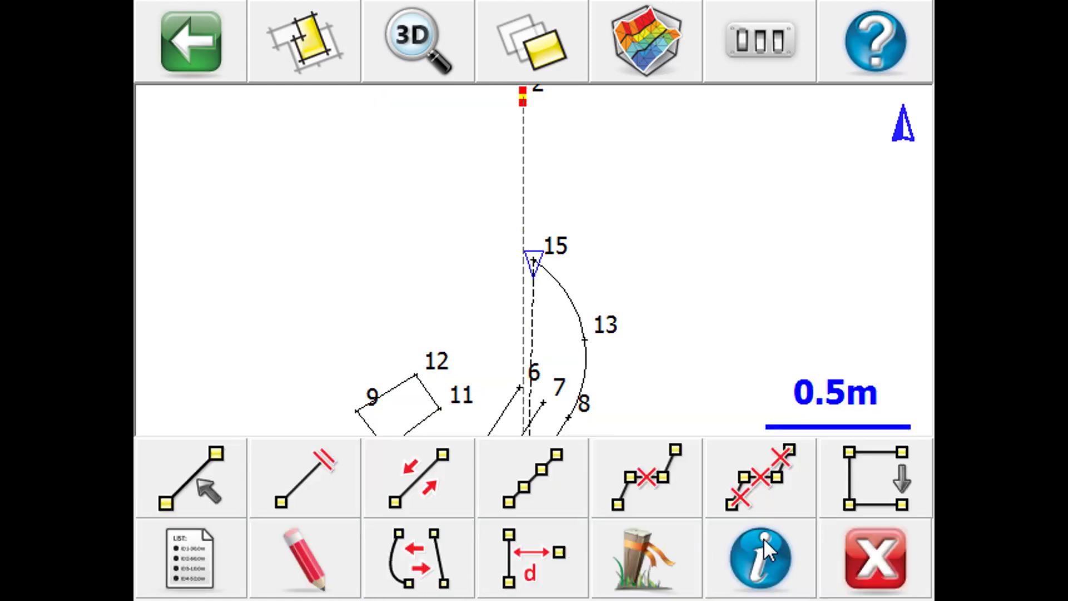
pyautogui.click(854, 562)
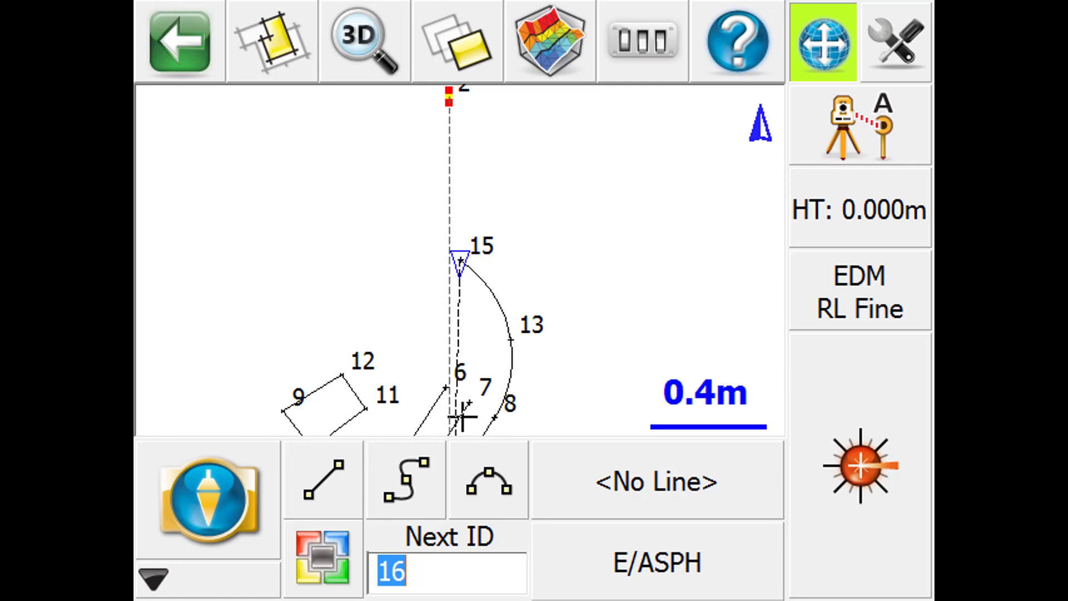
# - Make the C/L line between points 4 and 7 the current line by selecting it in the map
pyautogui.click(462, 416)
pyautogui.click(198, 489)
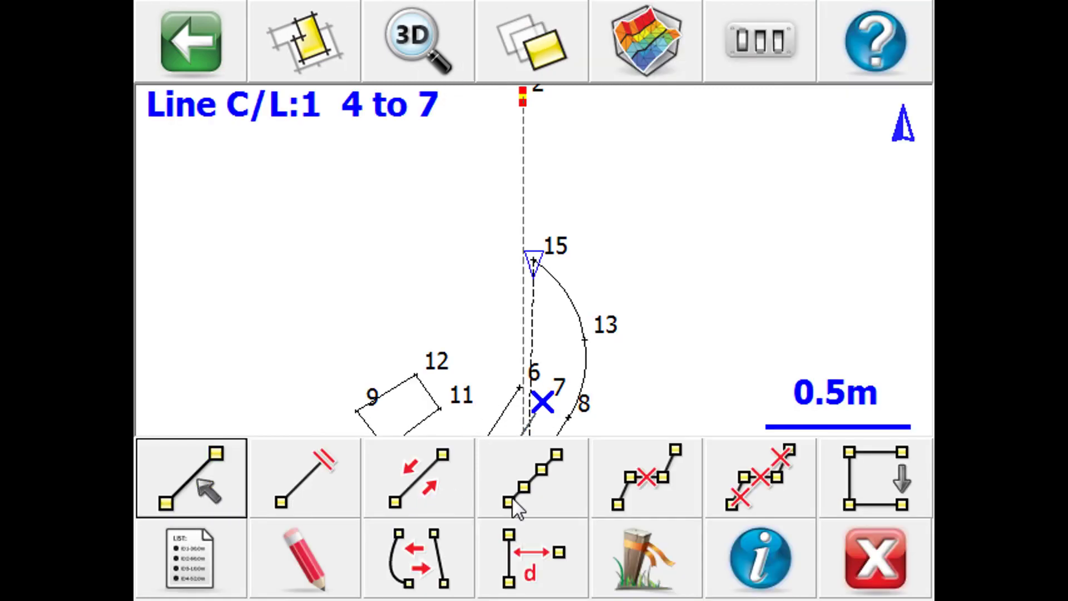
pyautogui.click(883, 580)
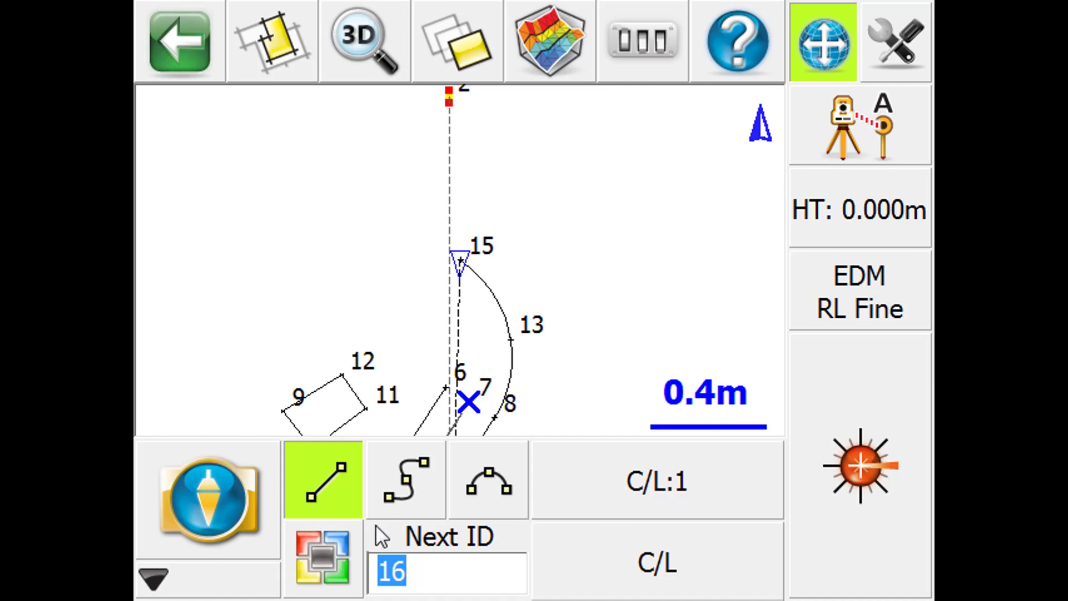
# - Switch the C/L line to arc mode and measure points 16 and 17 to extend it from point 7 with a curve
pyautogui.click(501, 487)
pyautogui.click(884, 529)
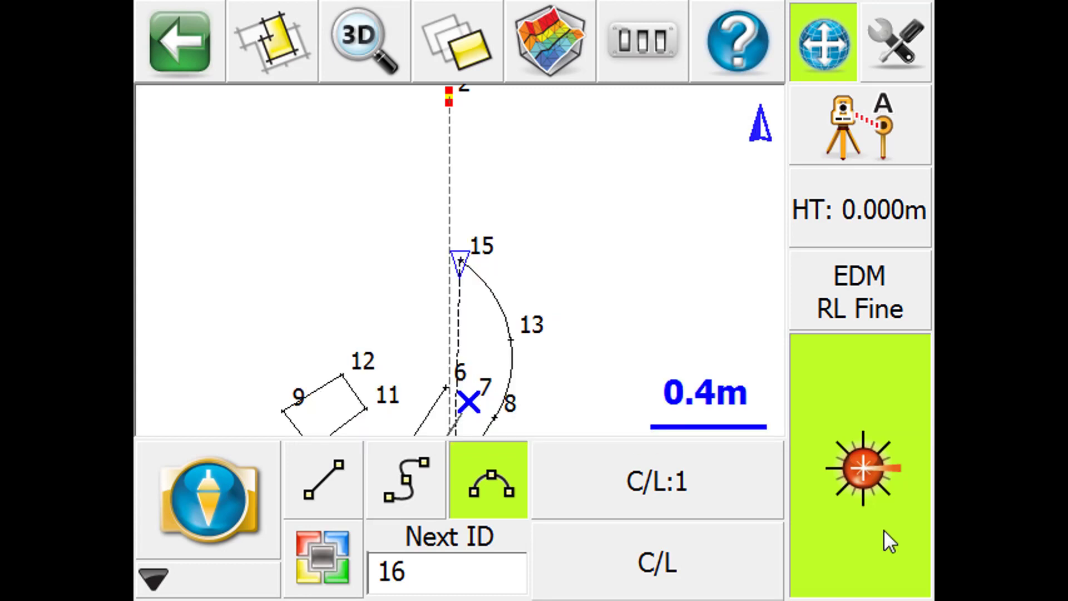
pyautogui.click(884, 529)
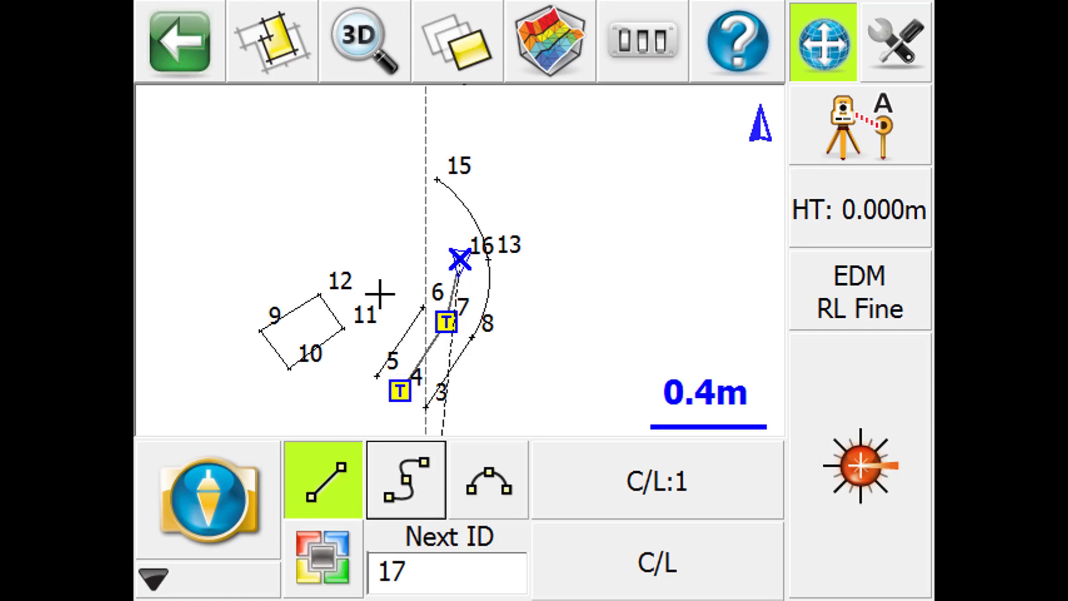
pyautogui.click(871, 513)
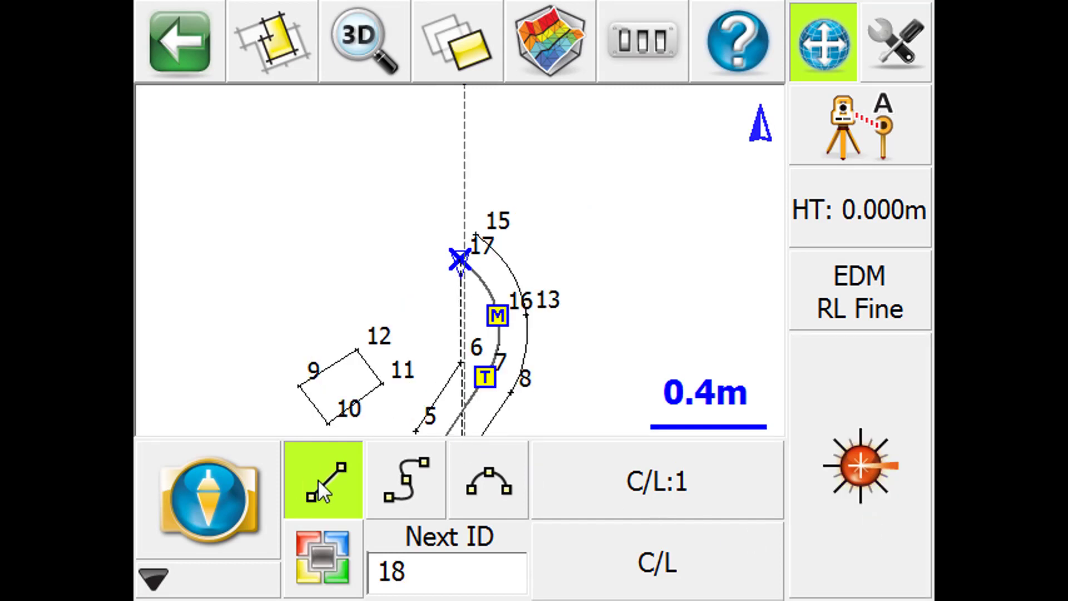
# - Make the E/ASPH line between points 5 and 6 the current line by selecting it in the map
pyautogui.click(453, 372)
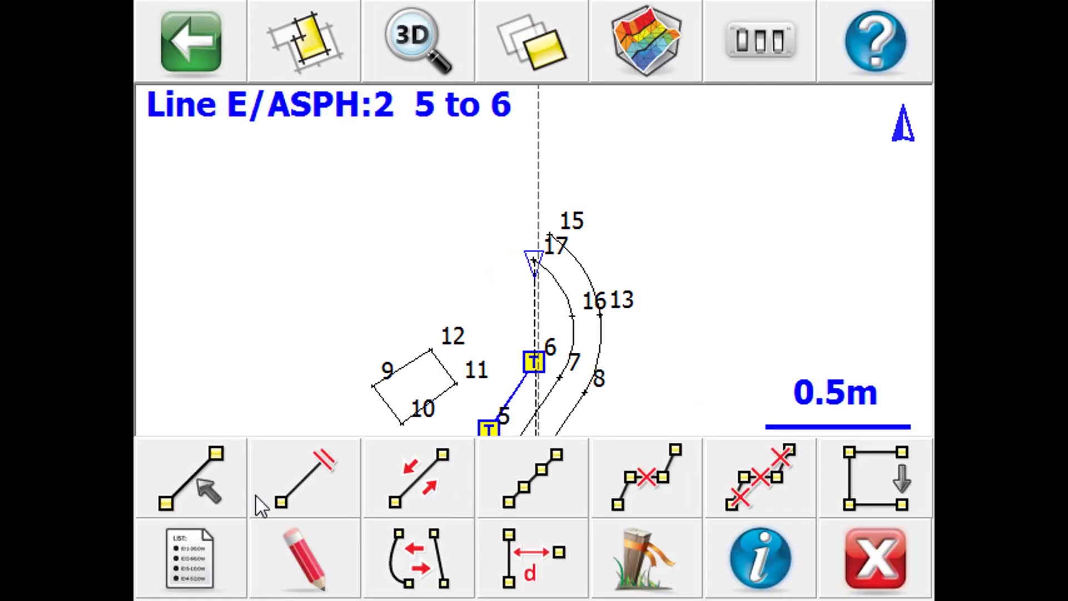
pyautogui.click(207, 484)
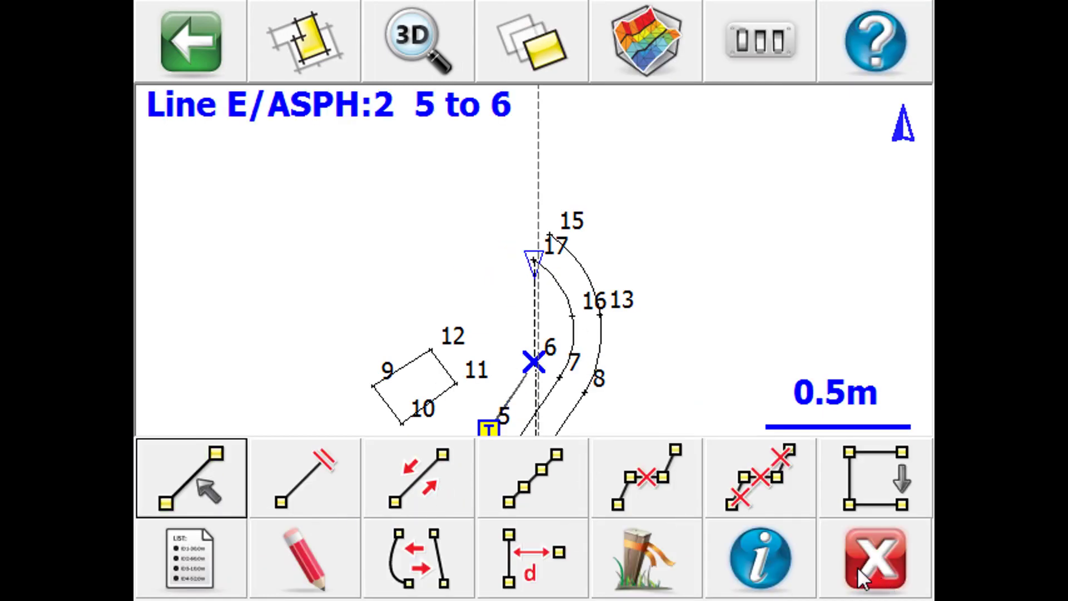
pyautogui.click(858, 569)
# - Extend the E/ASPH line from point 6 with a three-point arc by measuring points 18 and 19, and end the line
pyautogui.click(493, 493)
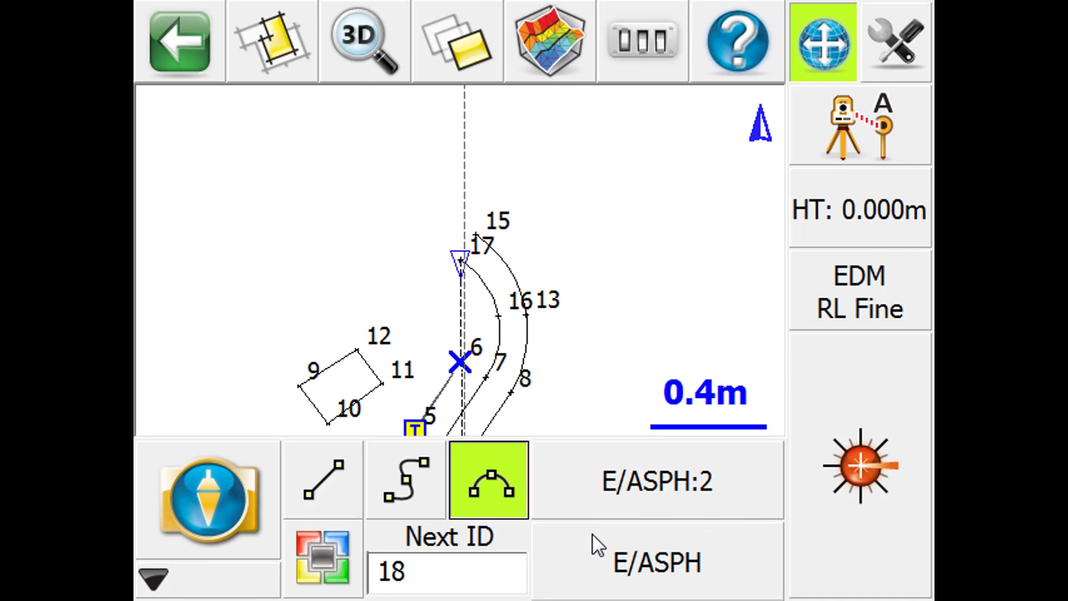
pyautogui.click(865, 514)
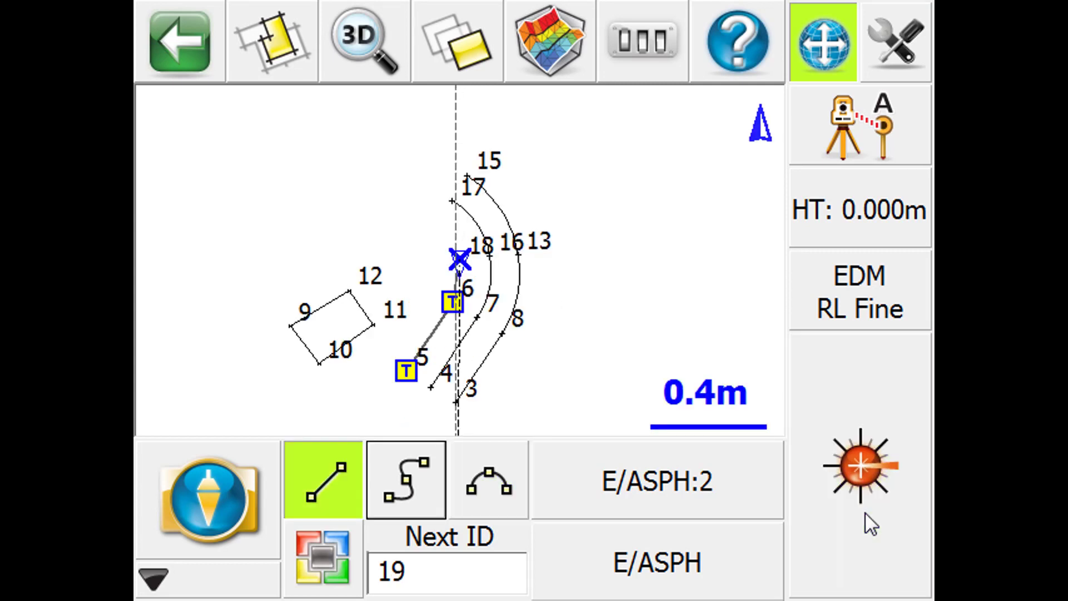
pyautogui.click(192, 39)
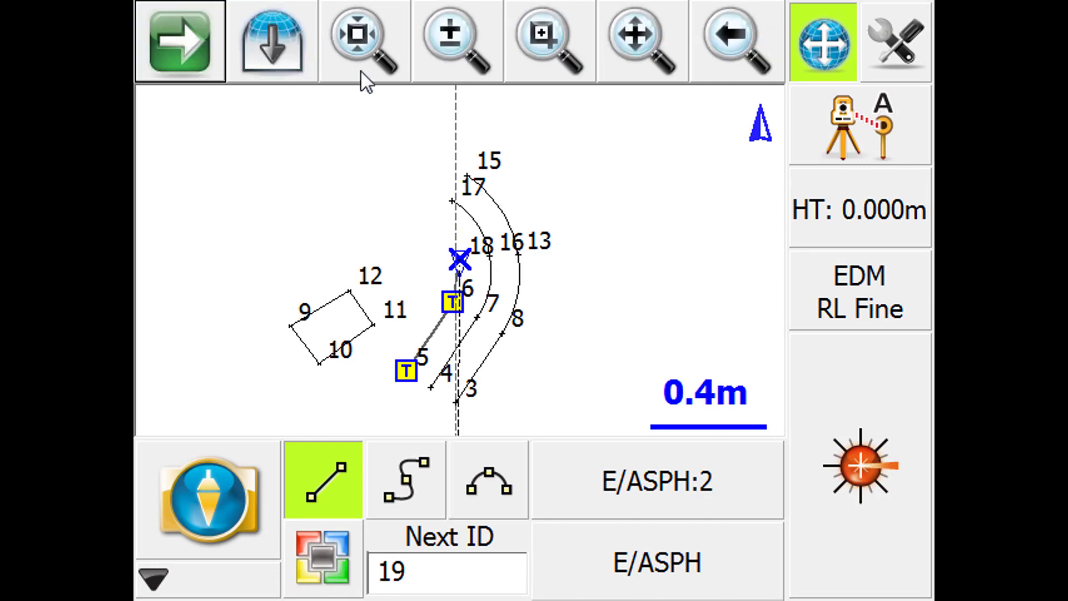
pyautogui.click(576, 39)
pyautogui.moveTo(408, 151); pyautogui.dragTo(566, 348)
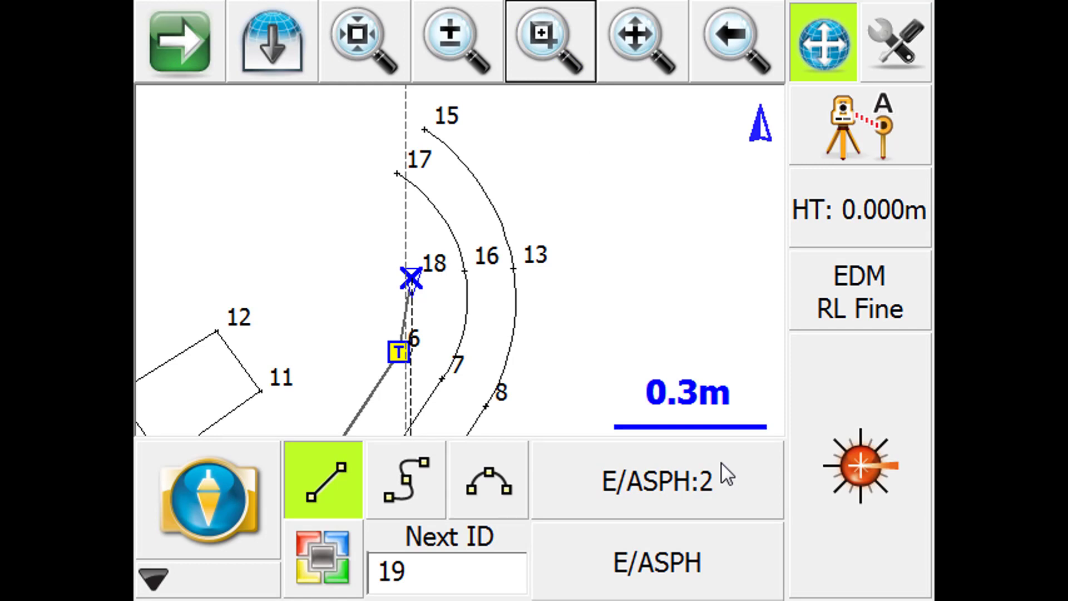
pyautogui.click(876, 513)
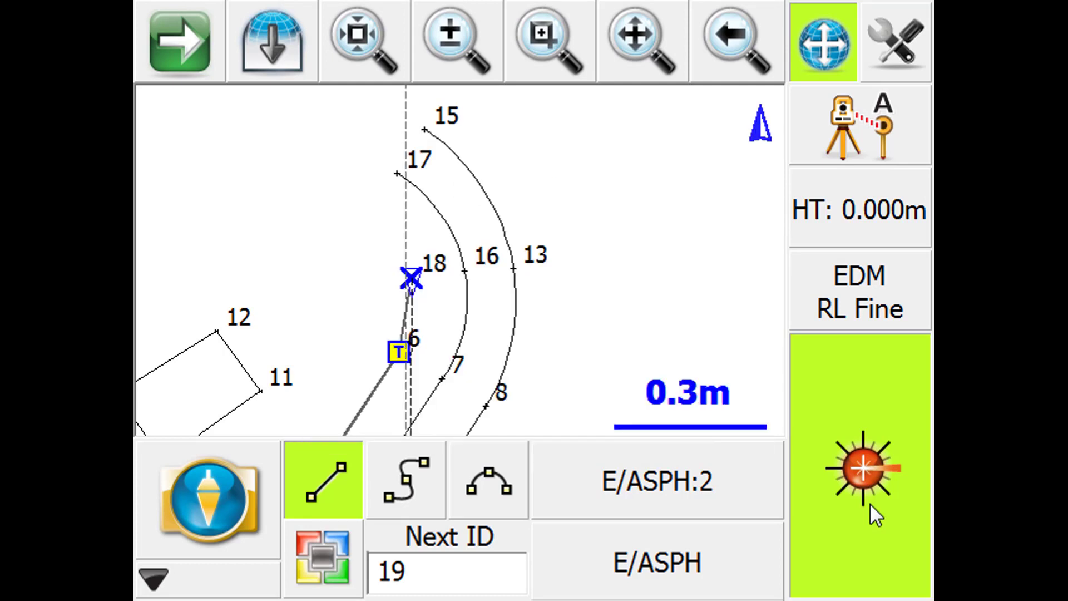
pyautogui.click(877, 516)
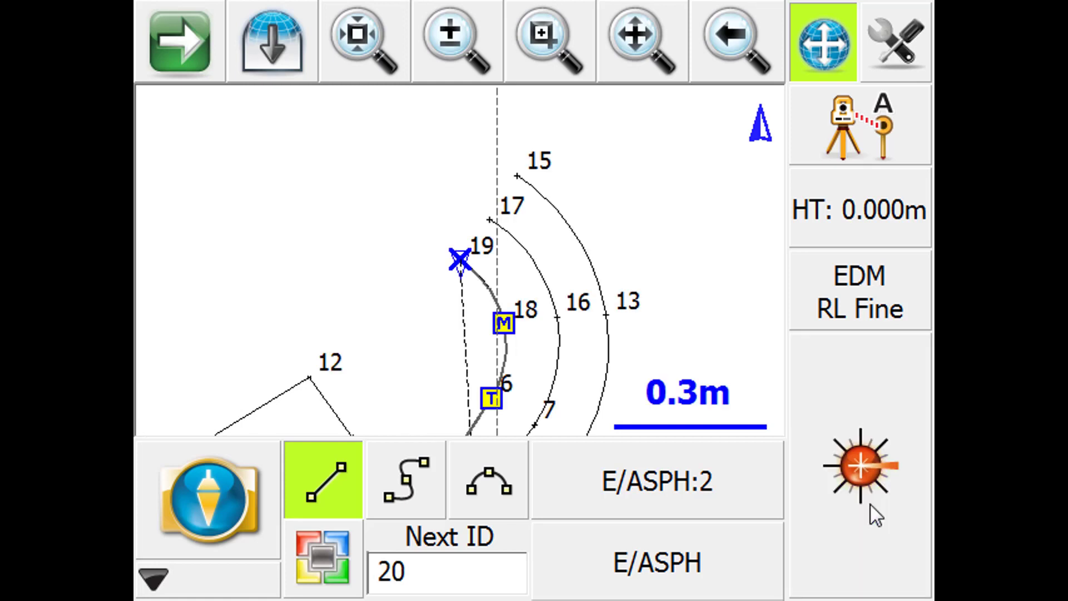
pyautogui.click(334, 483)
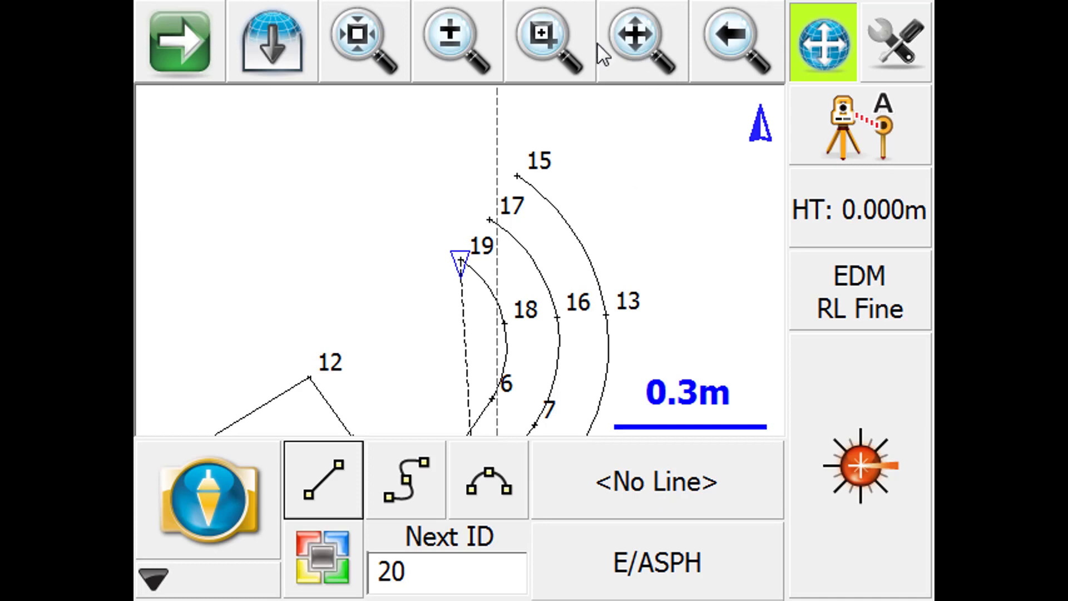
# - Set the line colour of the E/ASPH description in the Automap library to magenta
pyautogui.click(642, 44)
pyautogui.moveTo(609, 329); pyautogui.dragTo(619, 264)
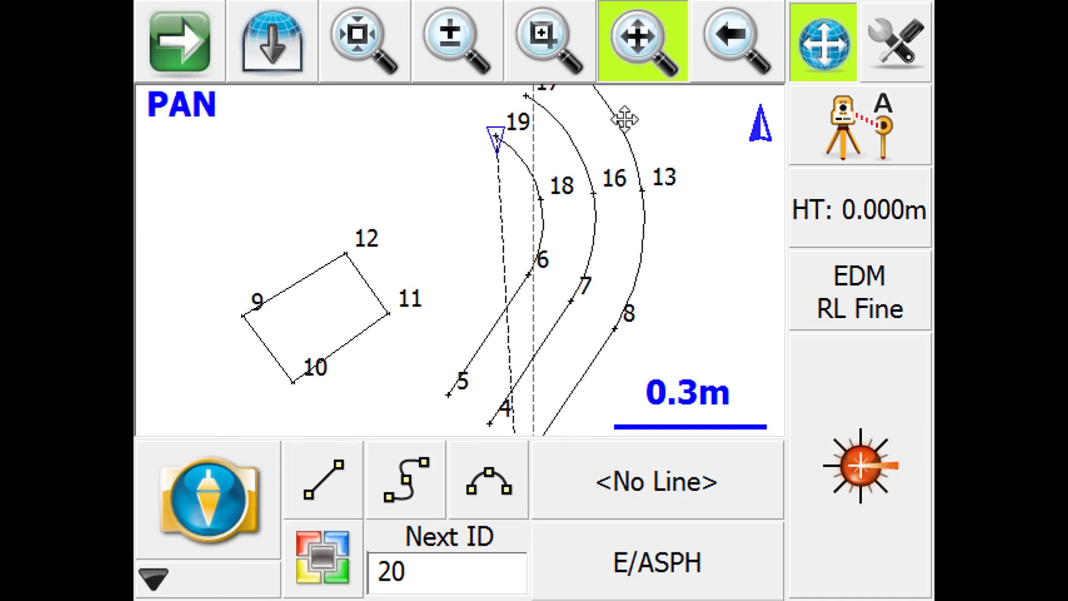
pyautogui.click(635, 59)
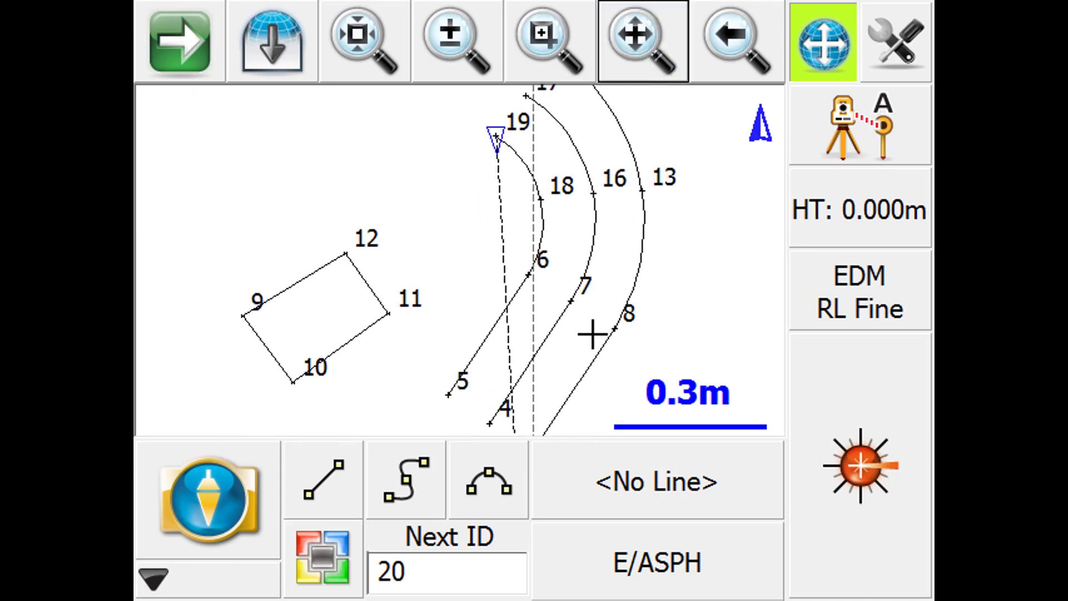
pyautogui.click(664, 564)
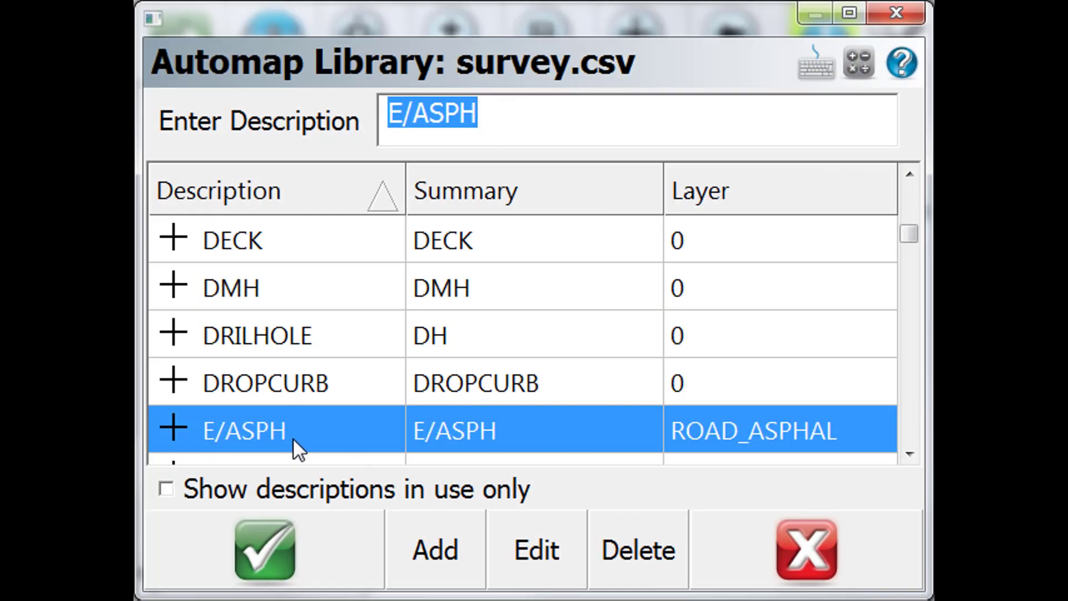
pyautogui.click(553, 549)
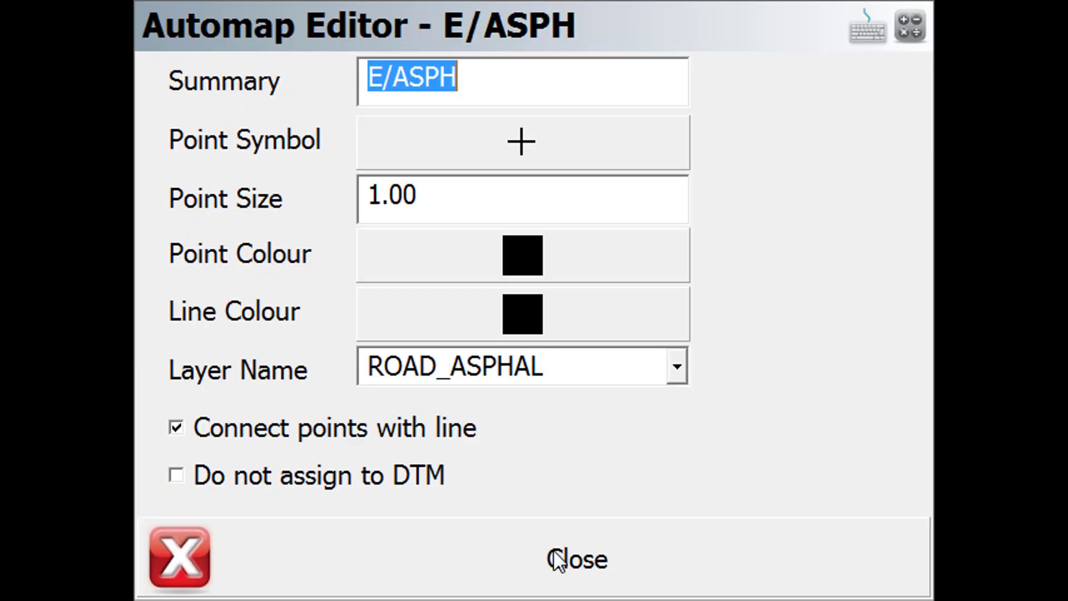
pyautogui.click(516, 321)
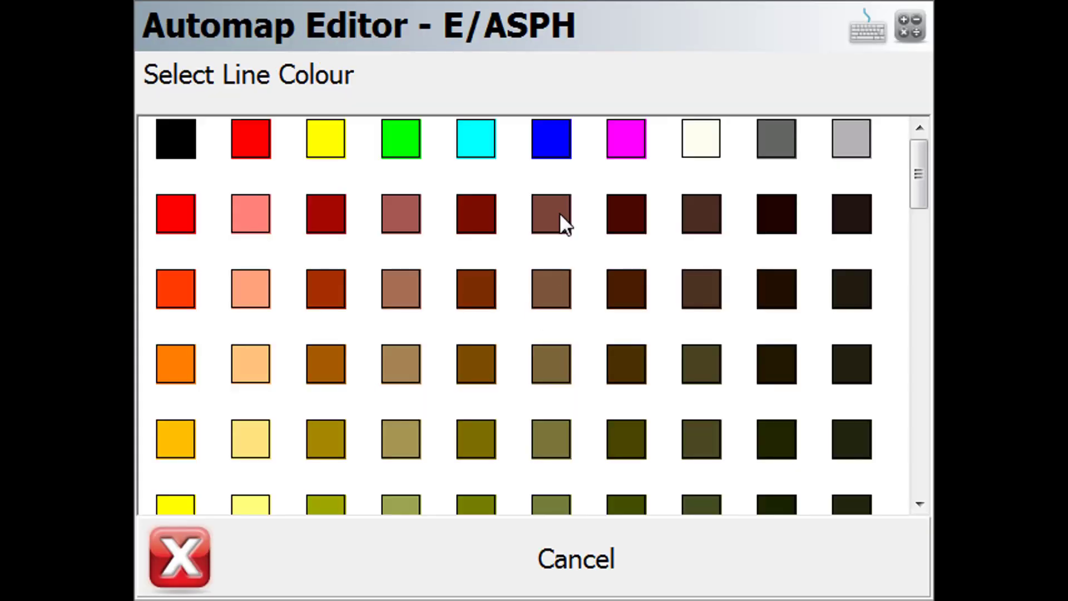
pyautogui.click(621, 150)
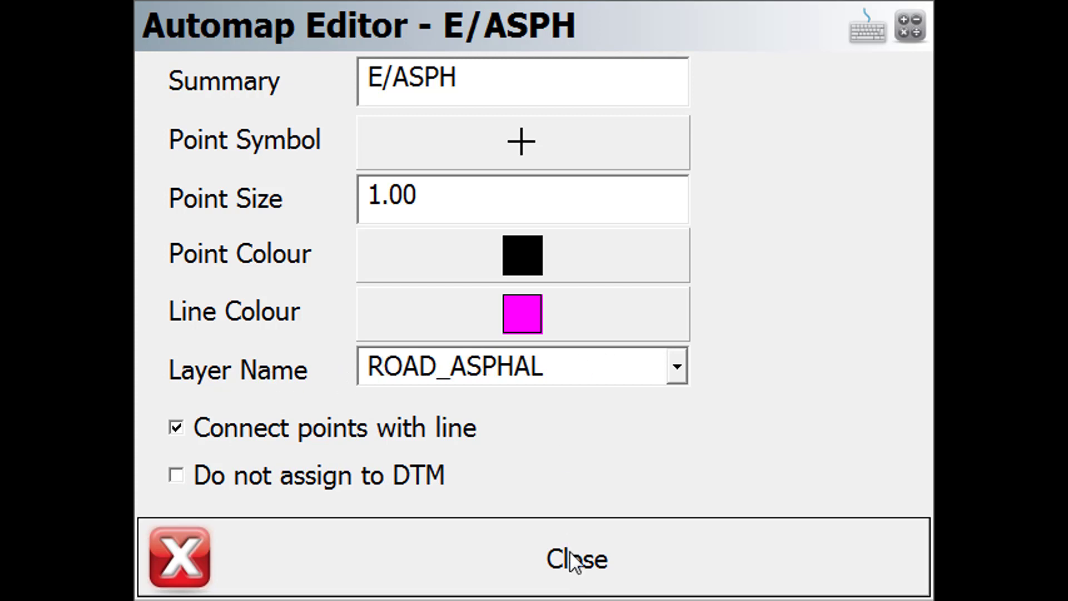
pyautogui.click(577, 574)
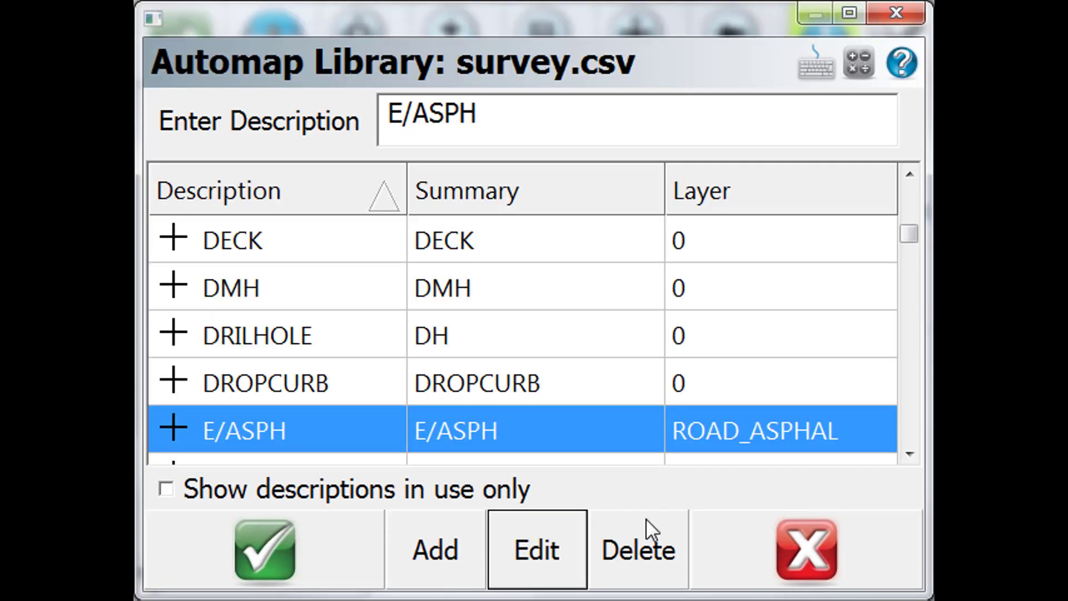
# - Set the BLDG description's line colour to red and point size to 5, and accept BLDG as the current description
pyautogui.moveTo(909, 236); pyautogui.dragTo(911, 214)
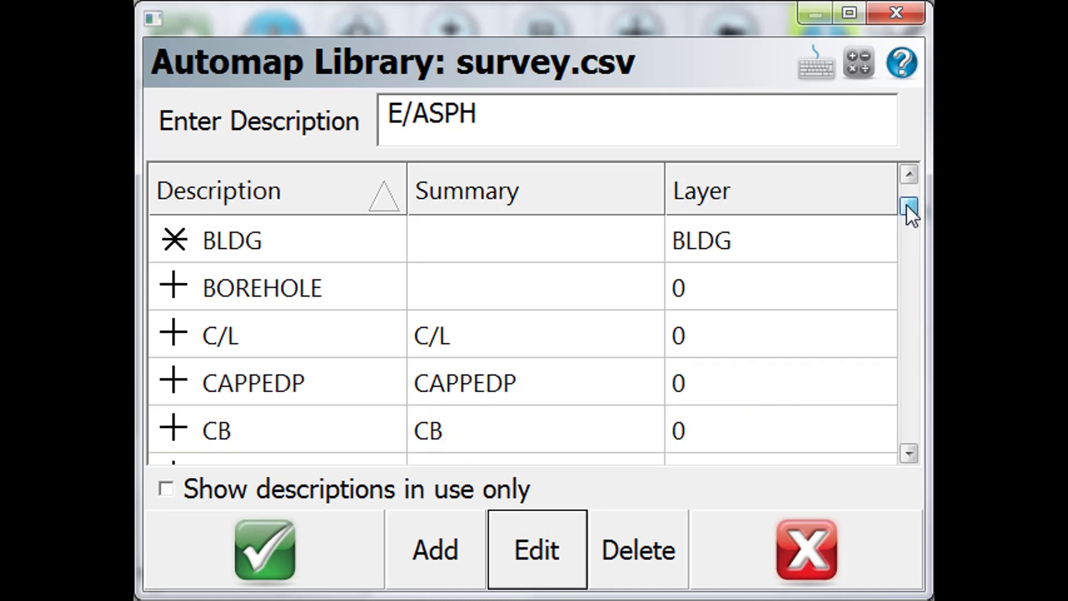
pyautogui.click(227, 245)
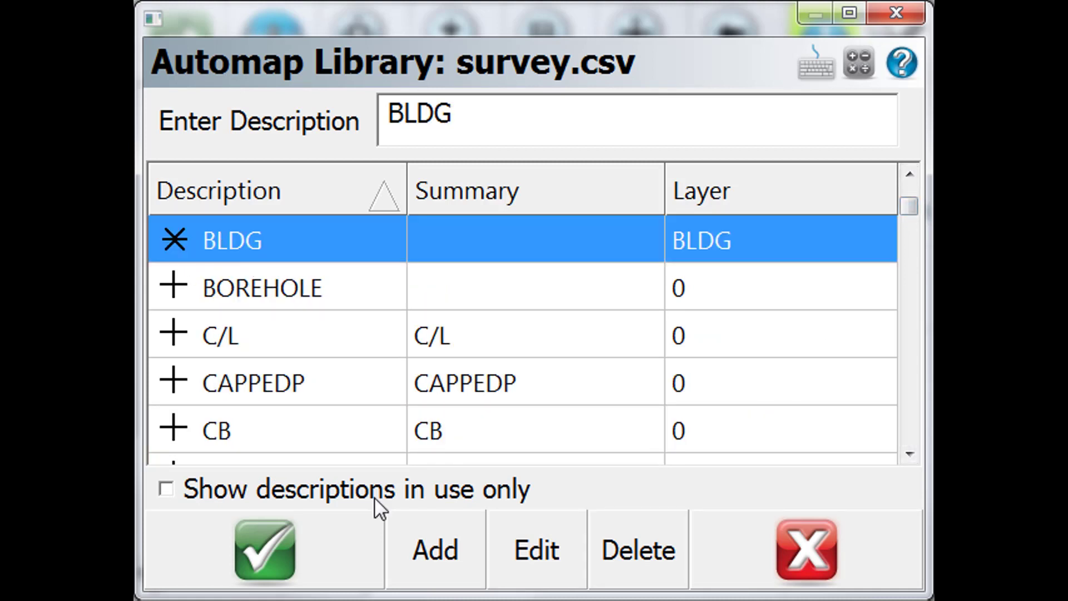
pyautogui.click(569, 562)
pyautogui.click(526, 312)
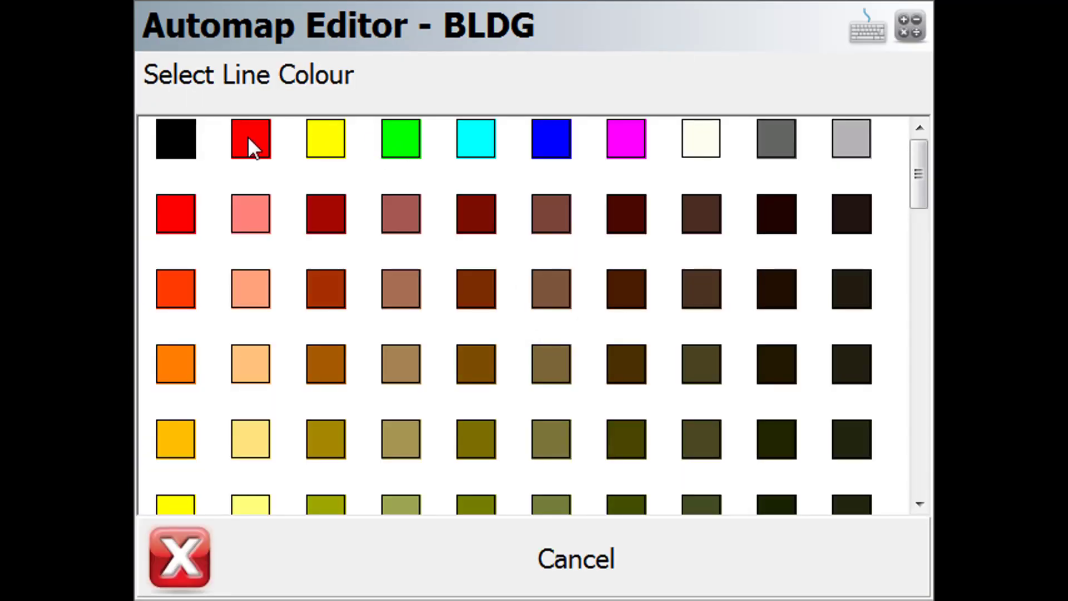
pyautogui.click(251, 140)
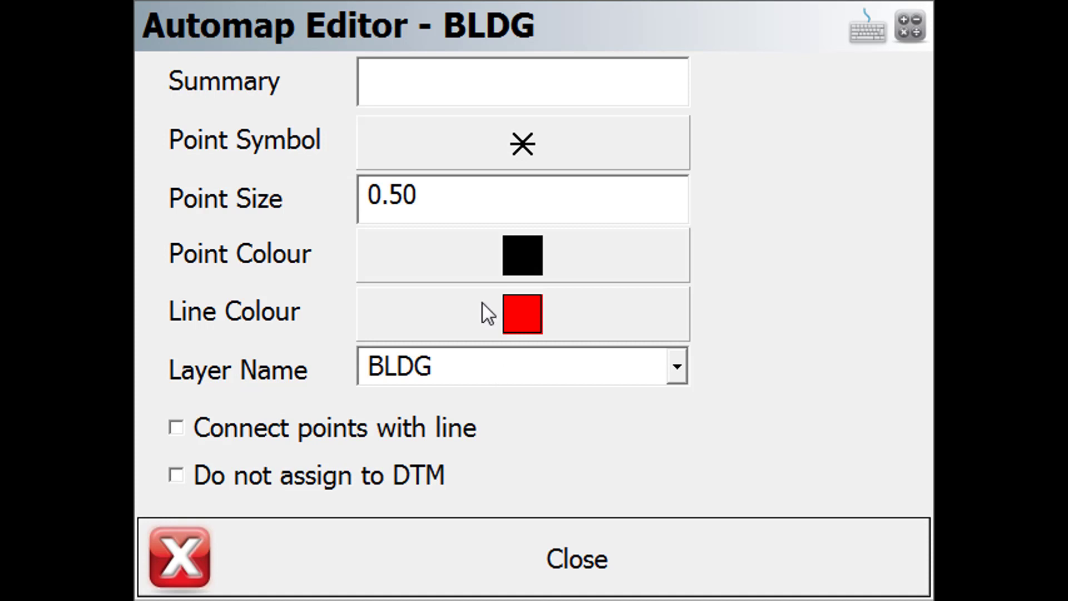
pyautogui.moveTo(479, 198); pyautogui.dragTo(250, 202)
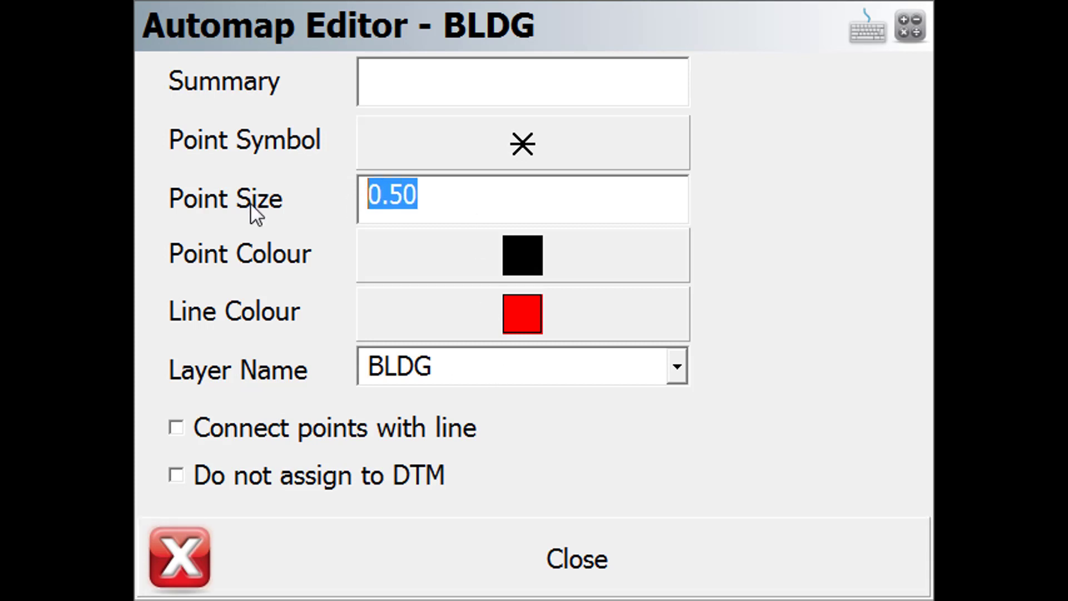
pyautogui.write('5')
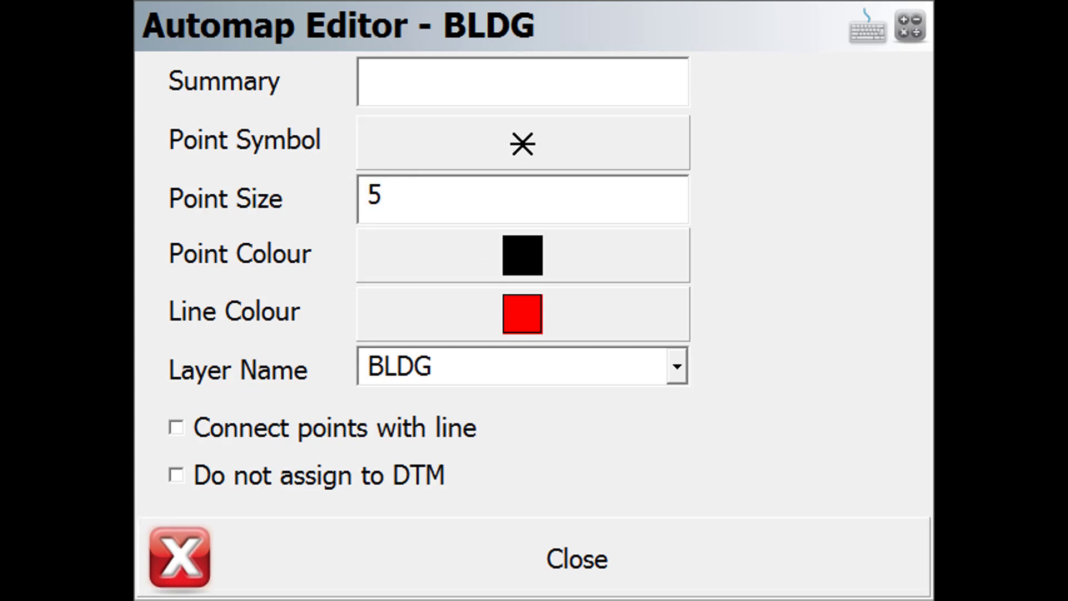
pyautogui.click(478, 554)
pyautogui.click(292, 550)
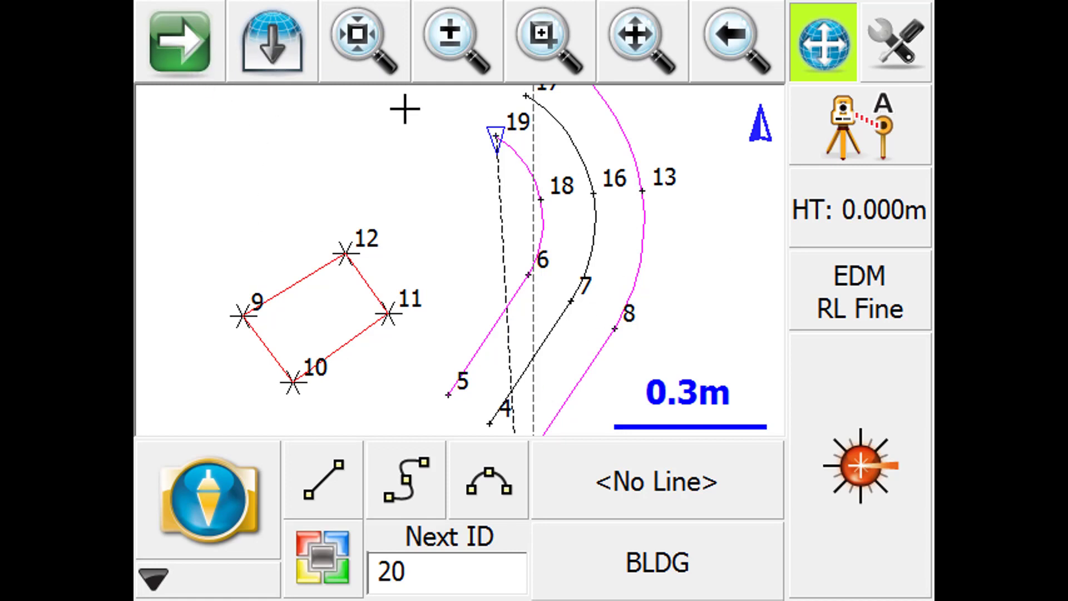
# - Hide the ROAD_ASPHAL database layer from the map in the Layer Manager
pyautogui.click(185, 42)
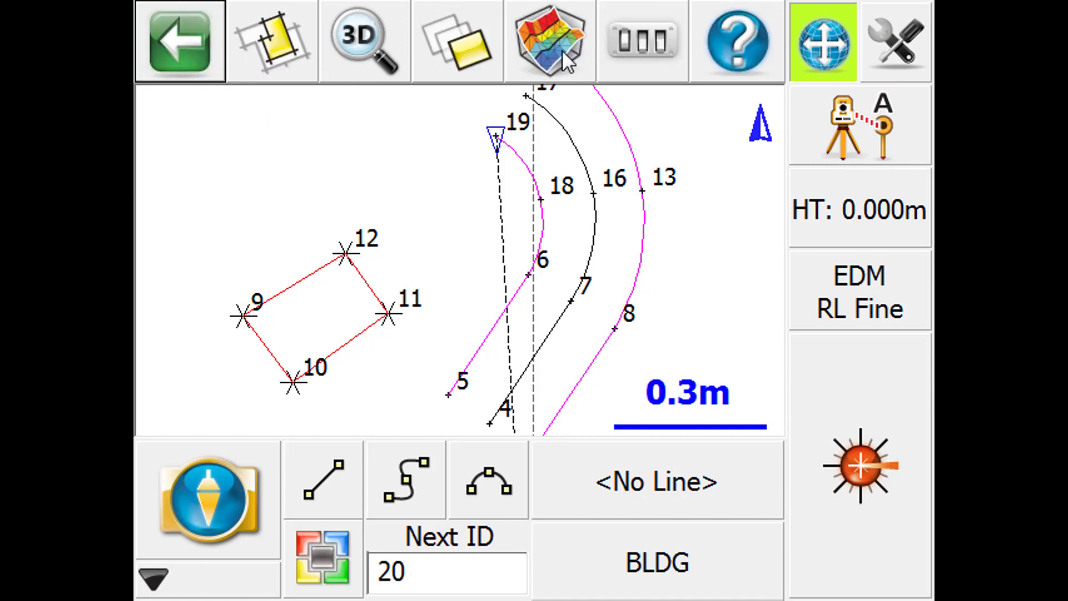
pyautogui.click(475, 55)
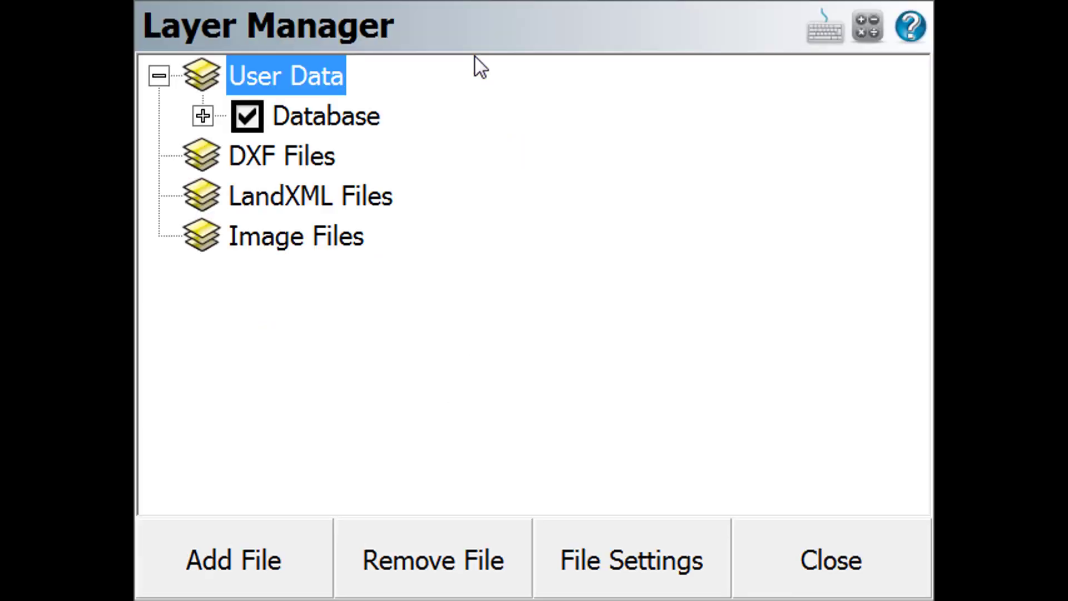
pyautogui.click(200, 115)
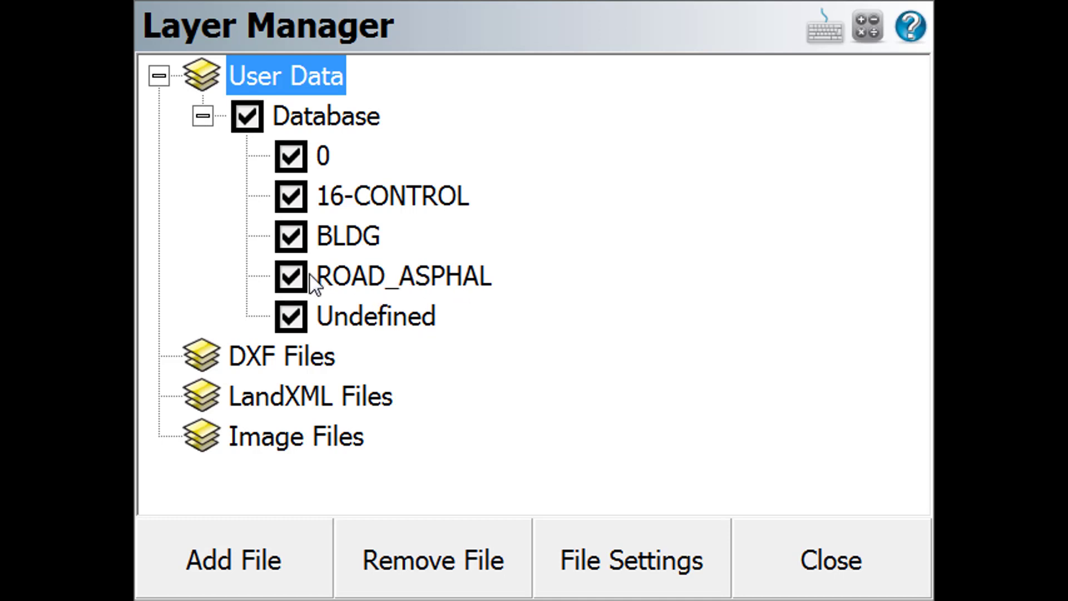
pyautogui.click(293, 277)
pyautogui.click(816, 556)
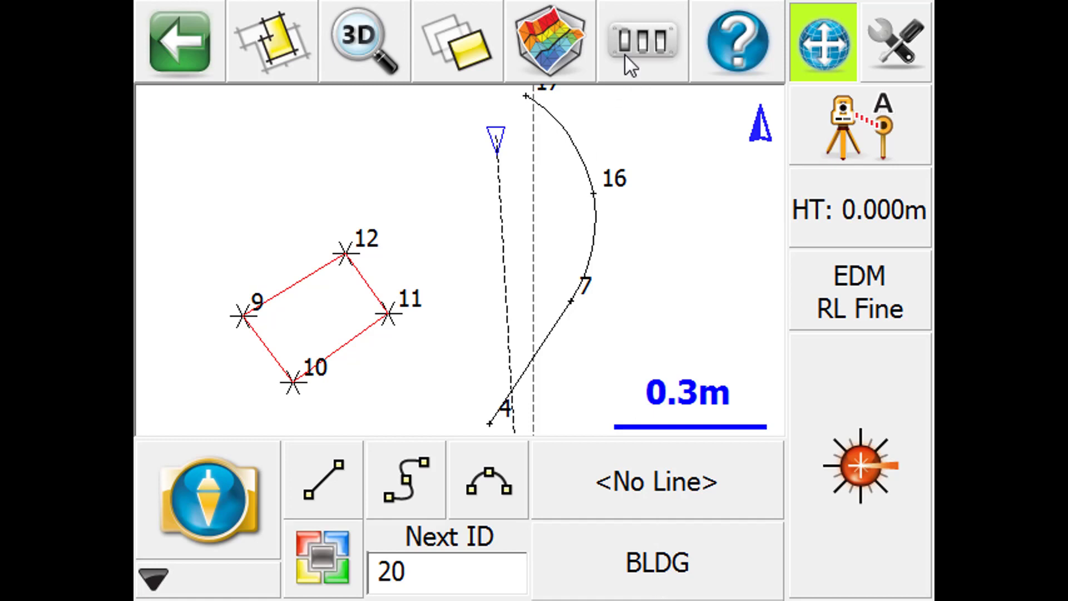
# - Turn the ROAD_ASPHAL database layer back on in the Layer Manager
pyautogui.click(466, 49)
pyautogui.click(292, 277)
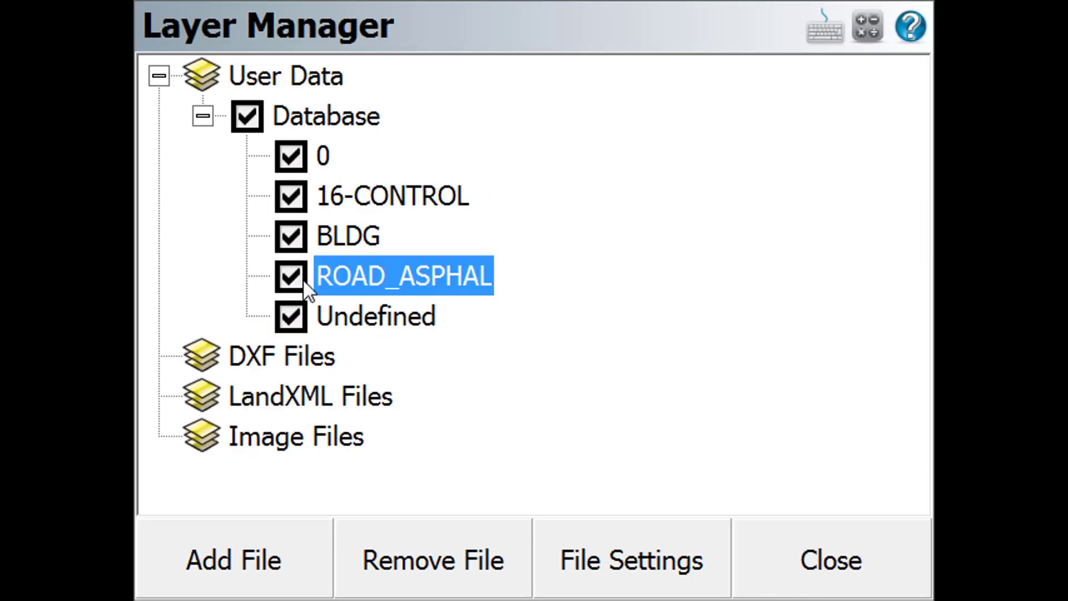
pyautogui.click(793, 562)
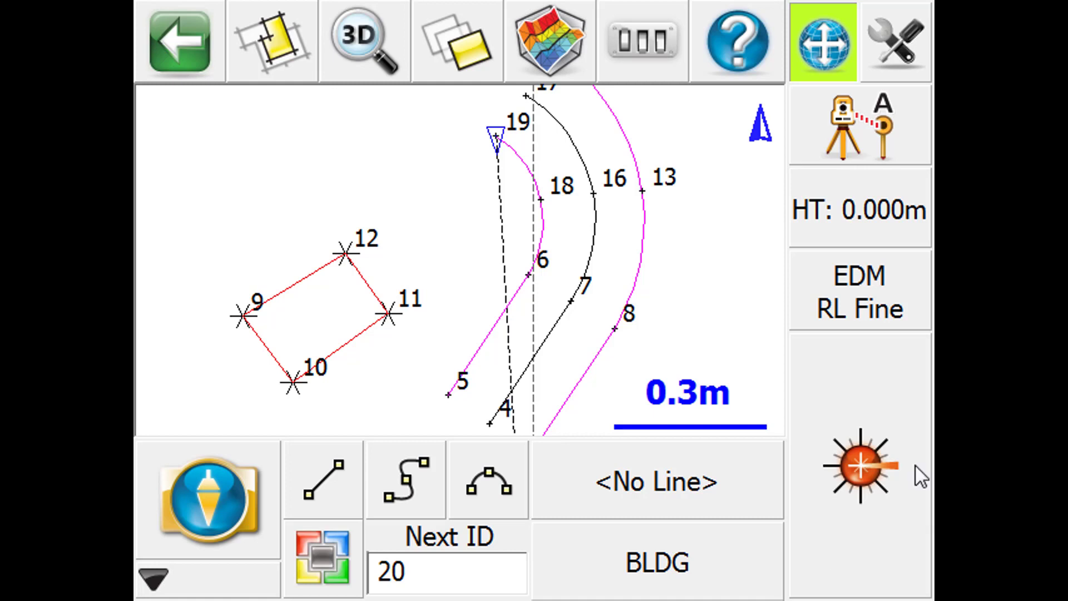
# - Examine the line information, area and perimeter of the BLDG figure through its side between points 12 and 9
pyautogui.click(305, 278)
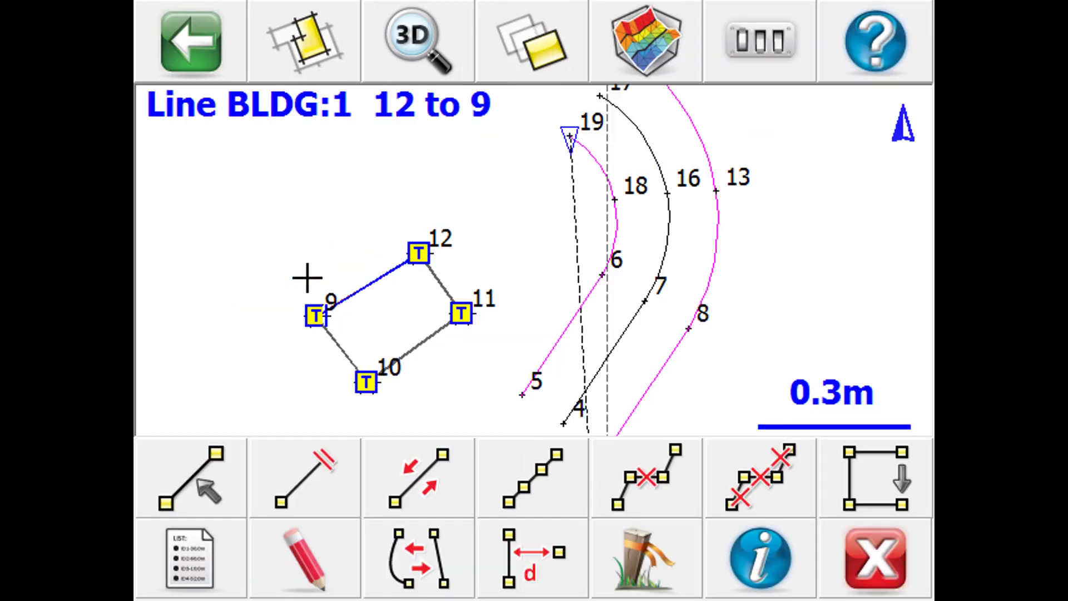
pyautogui.click(777, 565)
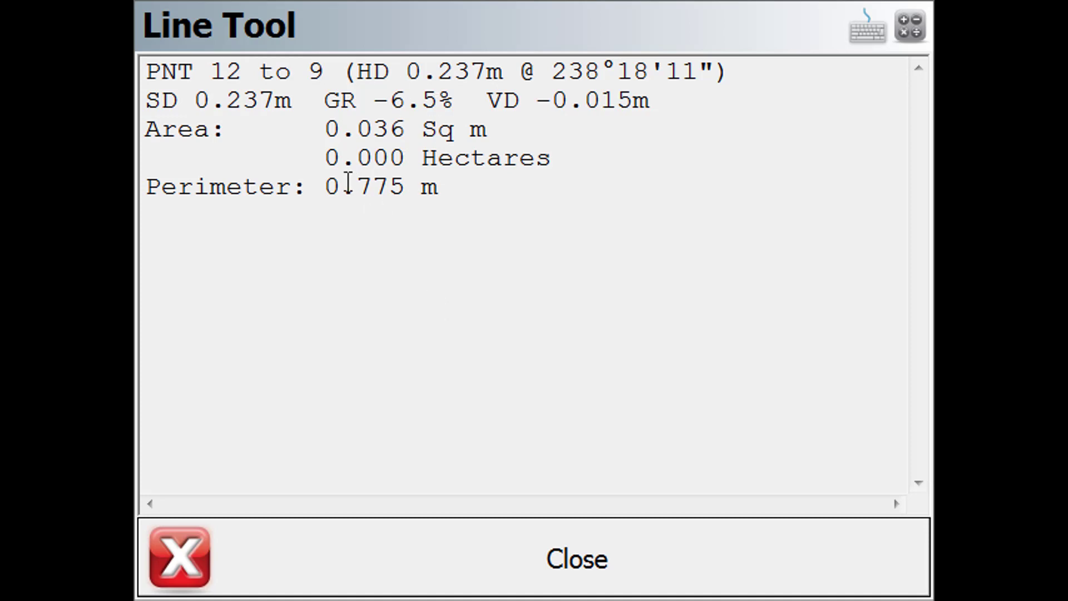
pyautogui.click(623, 578)
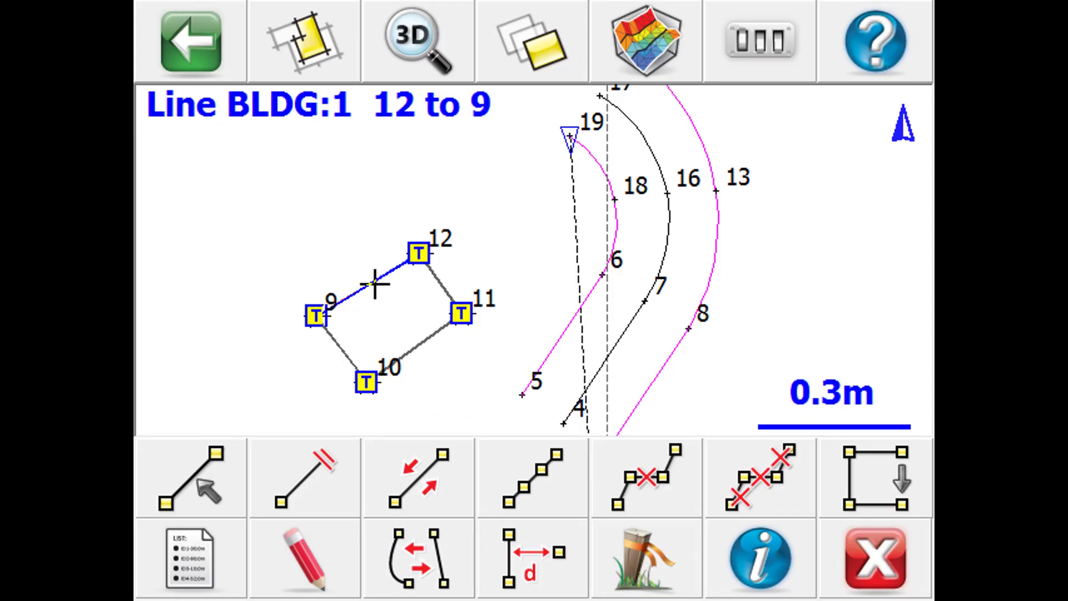
# - Examine the segment details and total length of the E/ASPH line through points 5 and 6, and leave the line tool
pyautogui.click(576, 311)
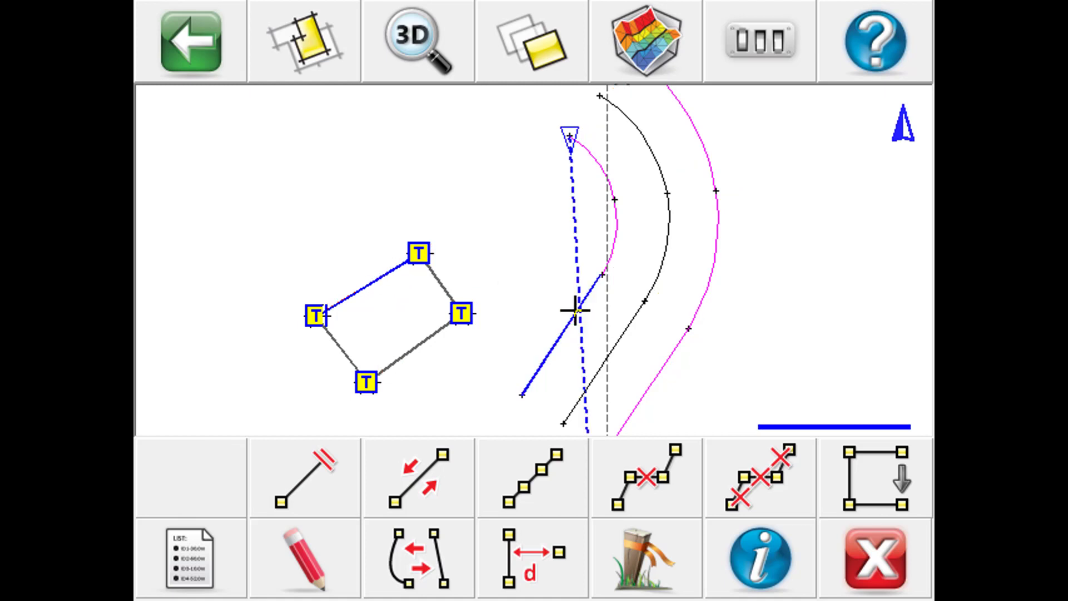
pyautogui.click(761, 568)
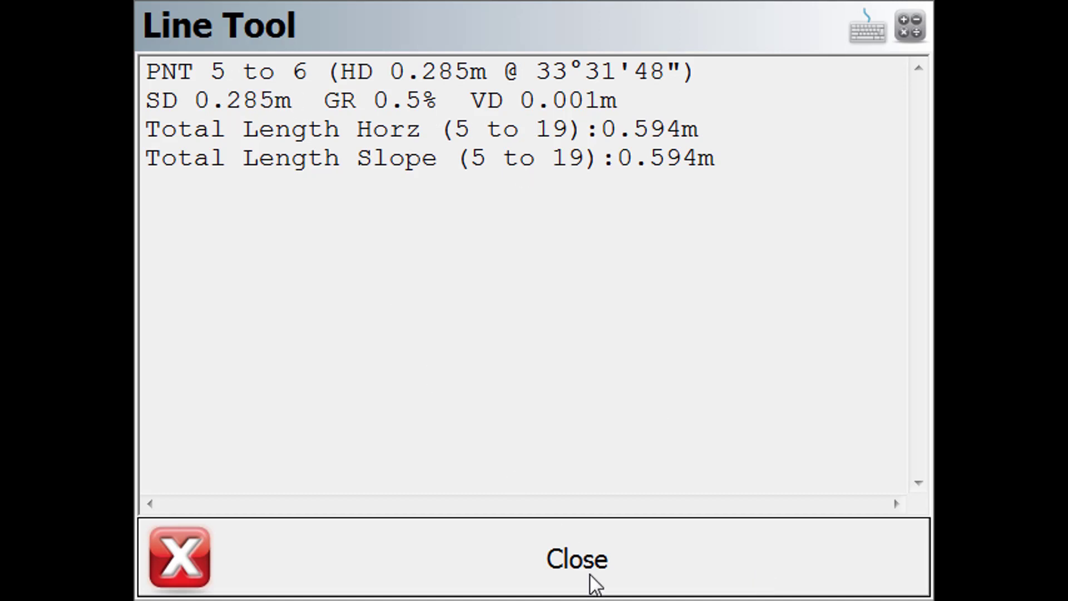
pyautogui.click(617, 573)
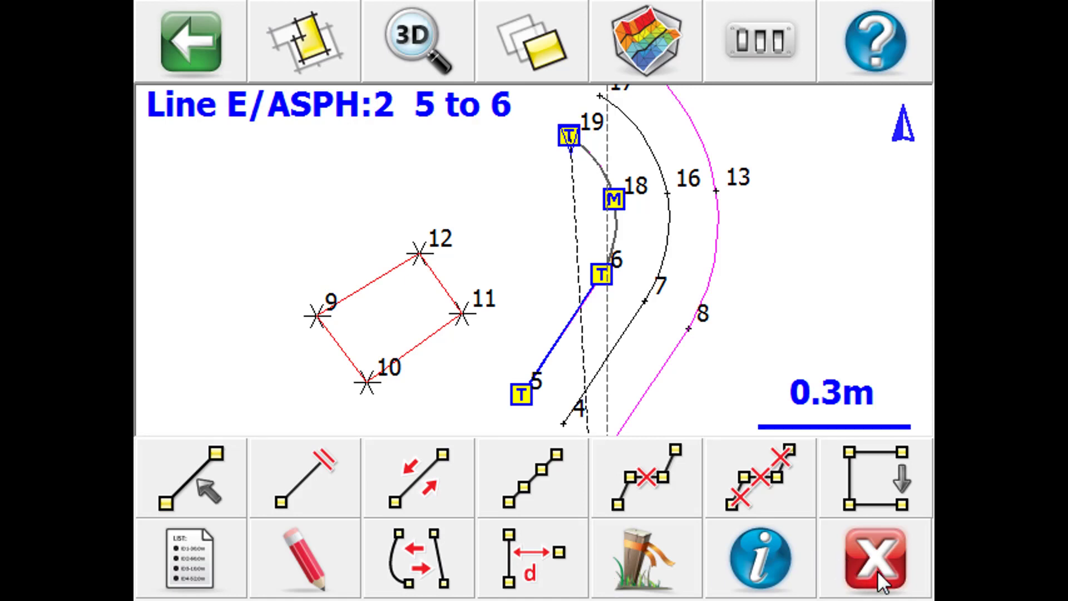
pyautogui.click(877, 559)
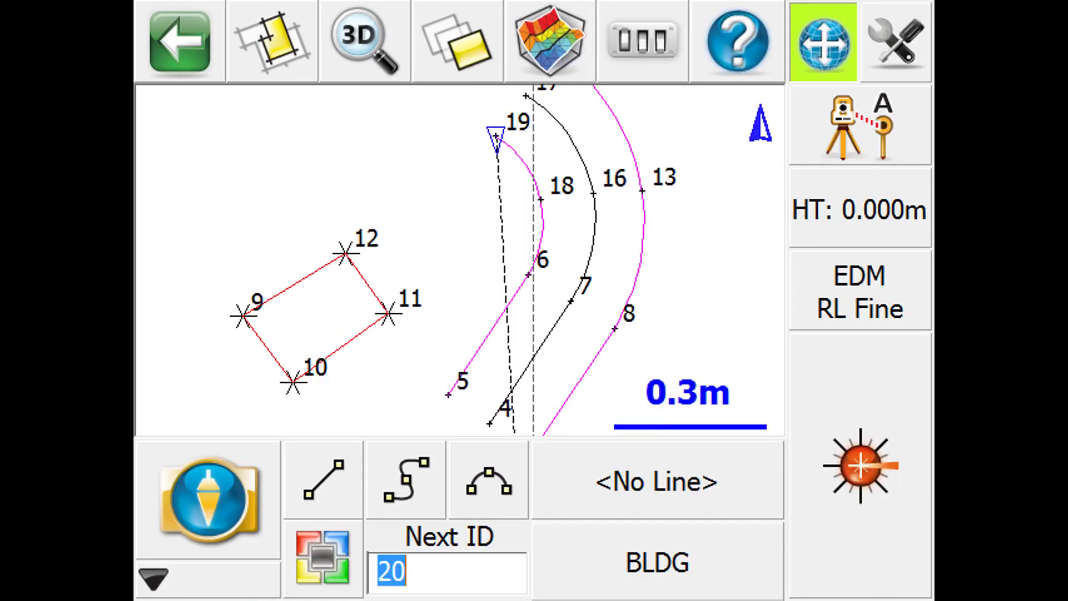